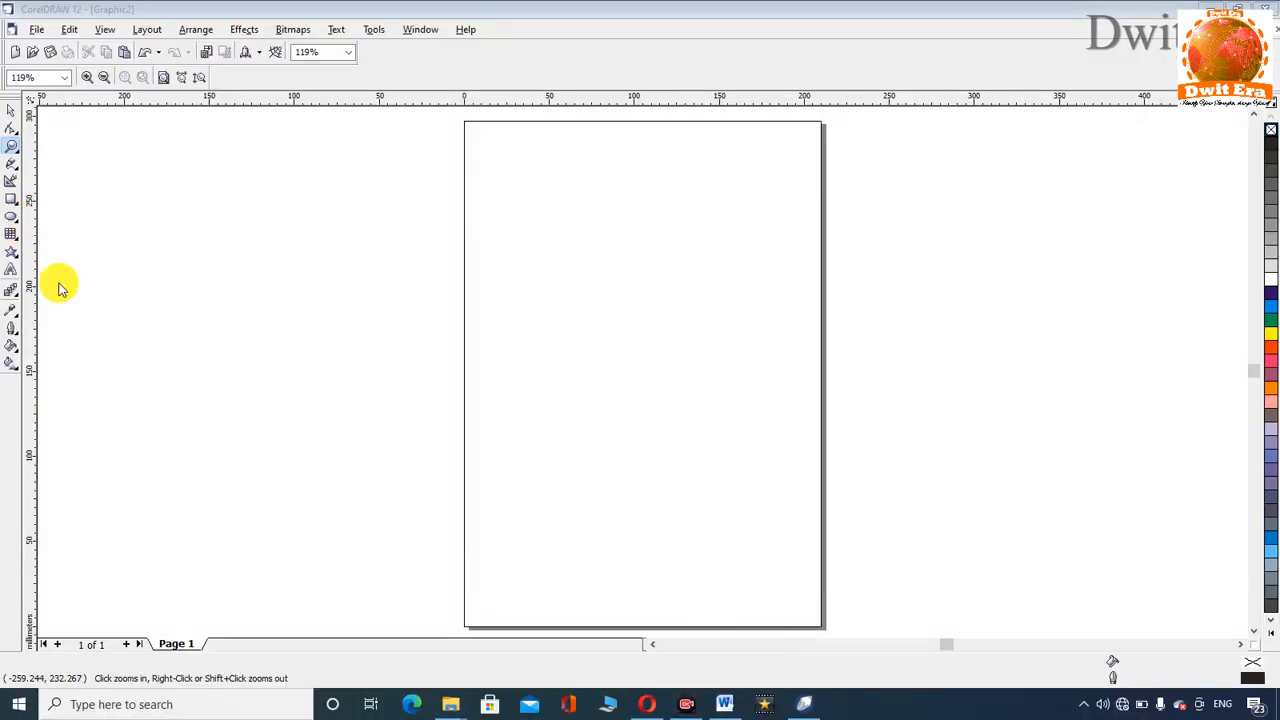
Draw an ellipse about 115 mm wide and 83 mm high in the upper half of the page
click(11, 216)
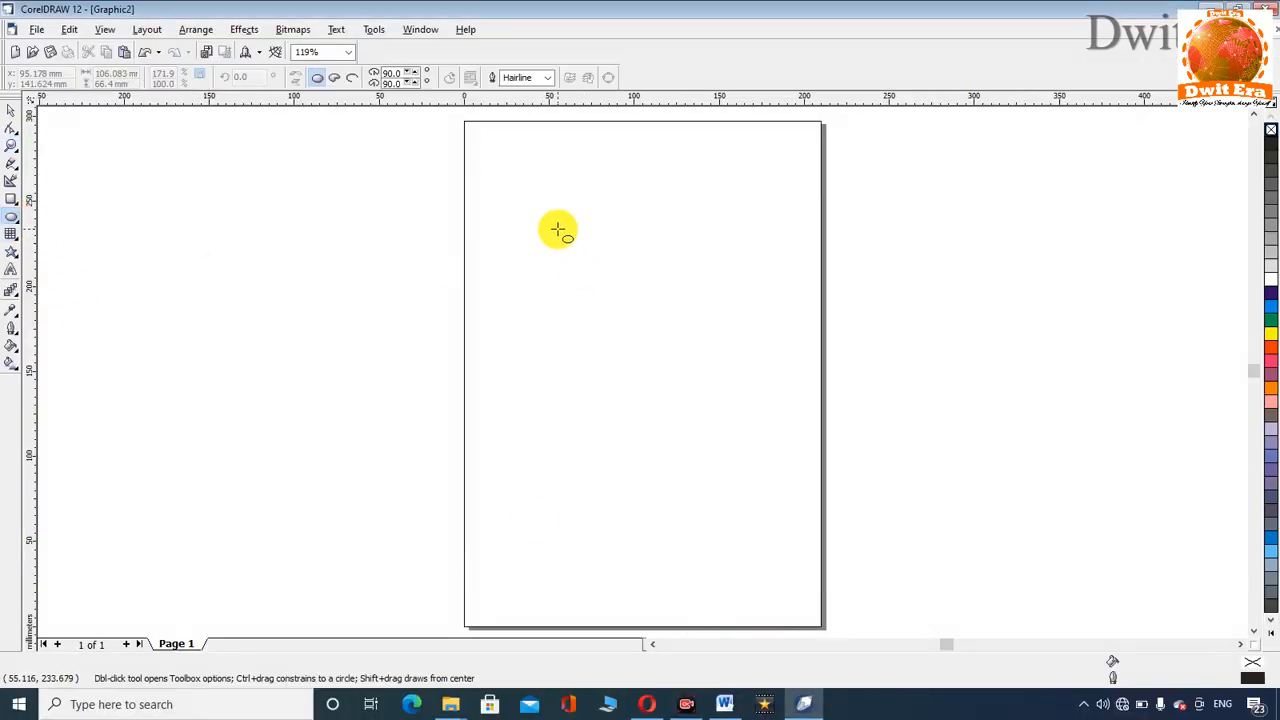
drag(558, 228, 754, 372)
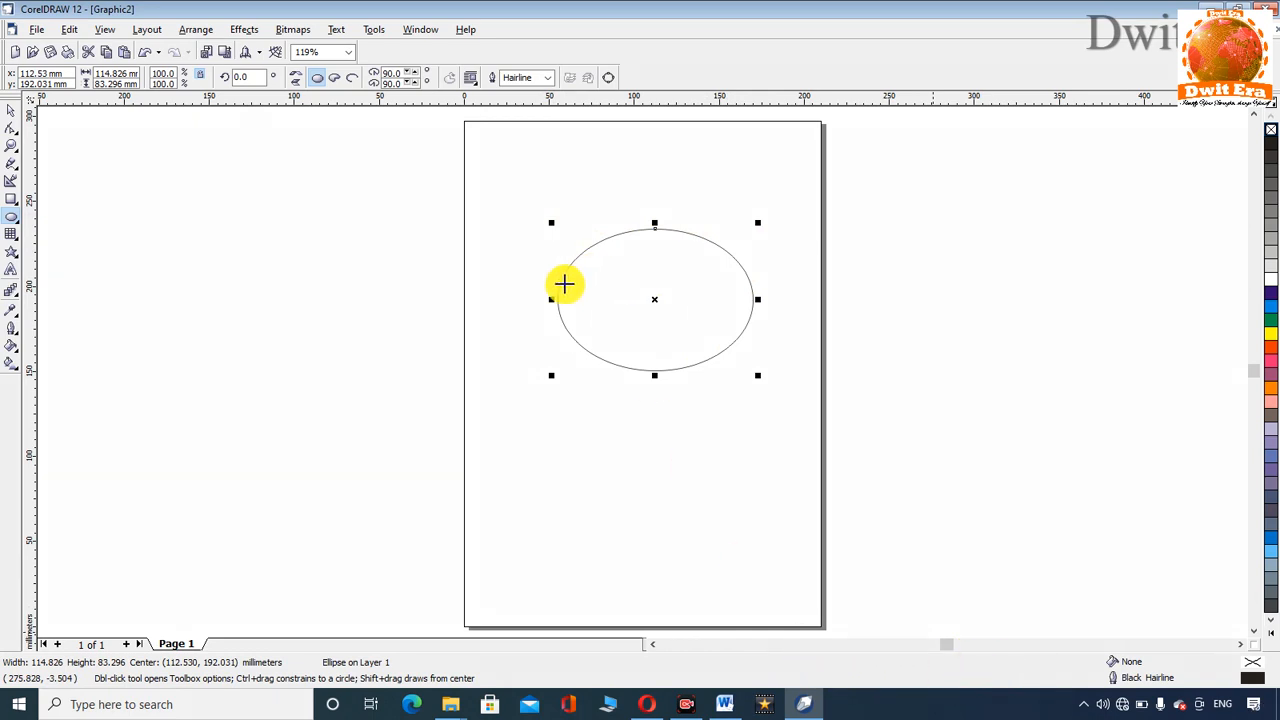
mouse_move(541, 294)
mouse_down()
mouse_move(571, 231)
mouse_move(640, 206)
mouse_move(711, 211)
mouse_move(745, 232)
mouse_move(775, 292)
mouse_up()
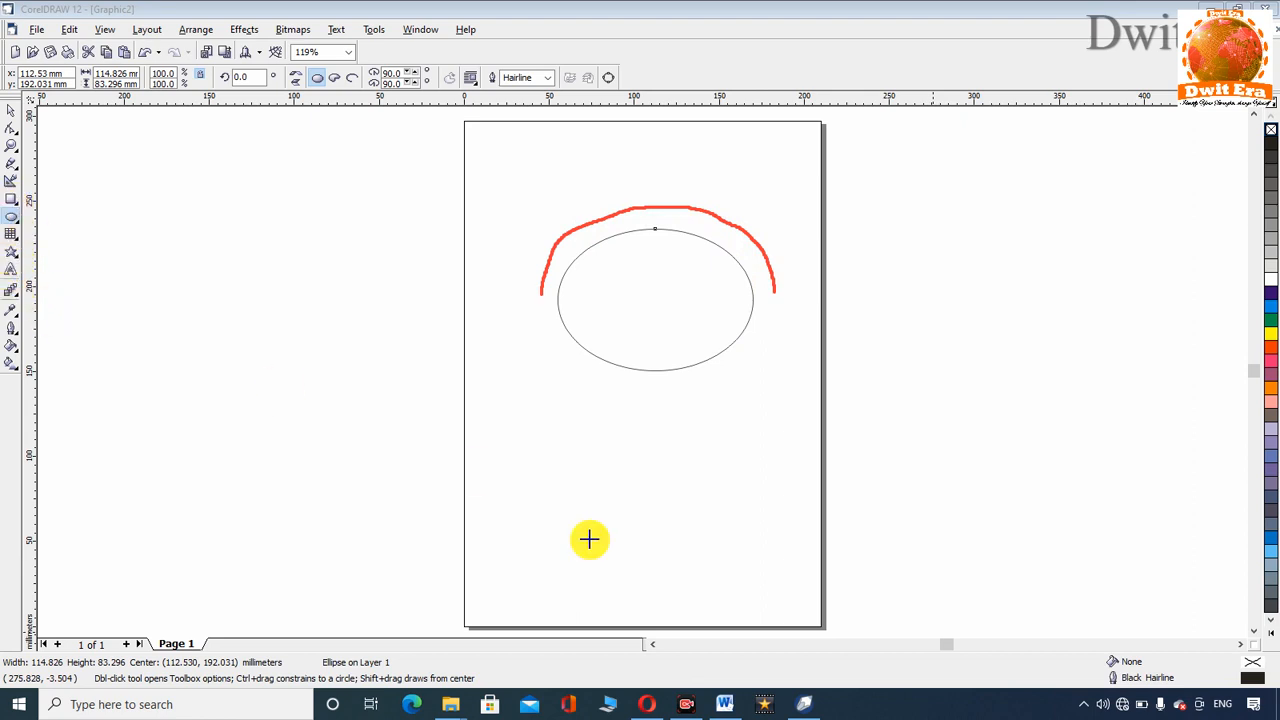
key(Escape)
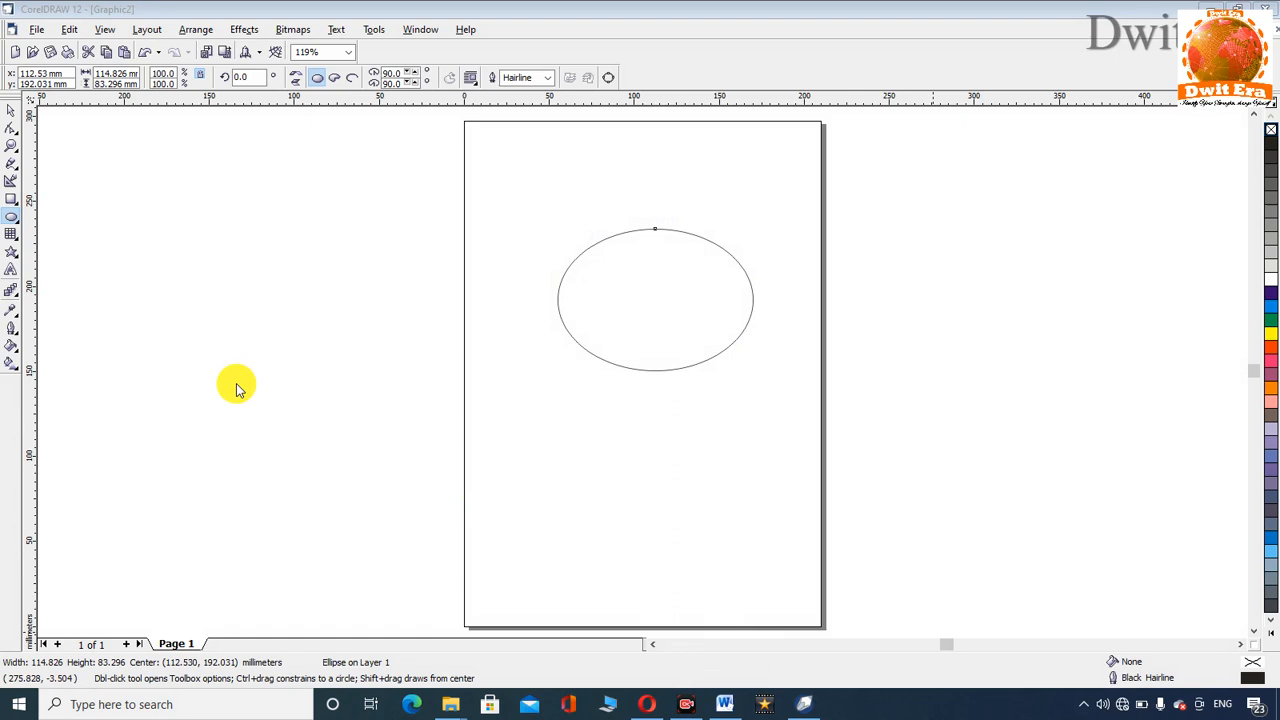
Draw a rectangle about 119 mm wide and 70 mm high below the ellipse
click(13, 199)
drag(541, 449, 743, 567)
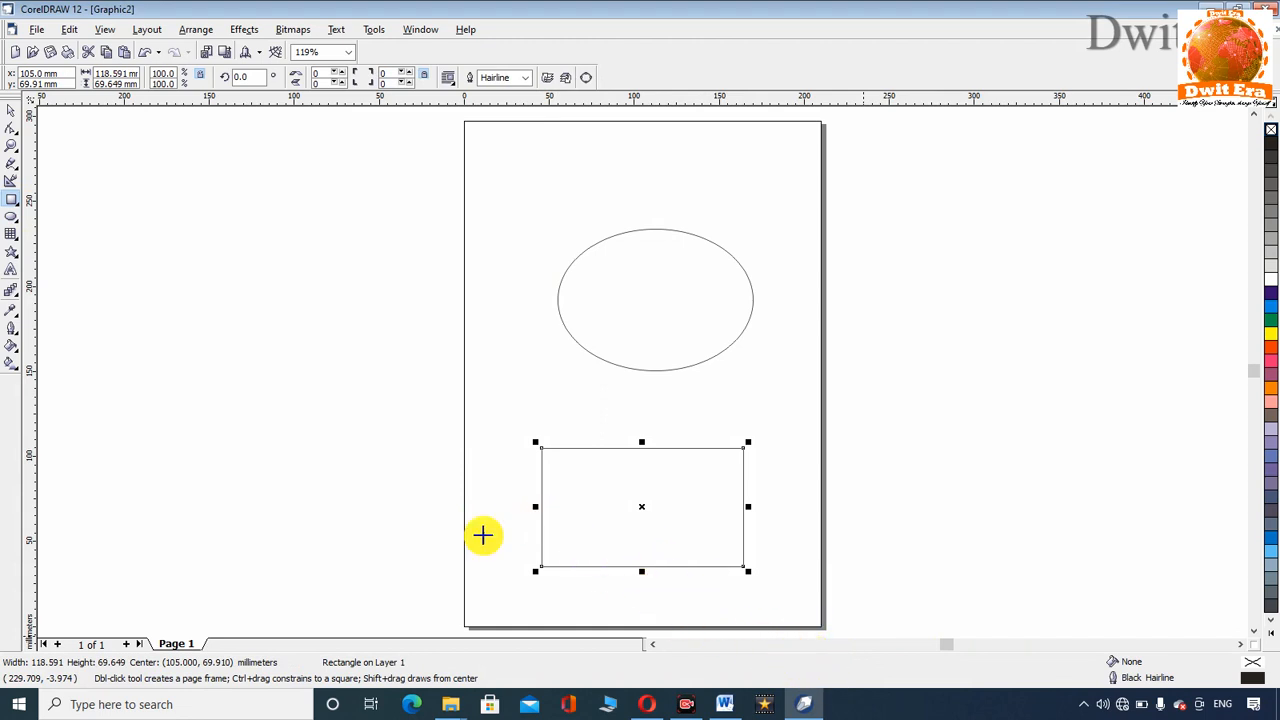
click(521, 532)
mouse_move(523, 534)
mouse_down()
mouse_move(522, 440)
mouse_move(540, 433)
mouse_move(751, 440)
mouse_move(758, 535)
mouse_up()
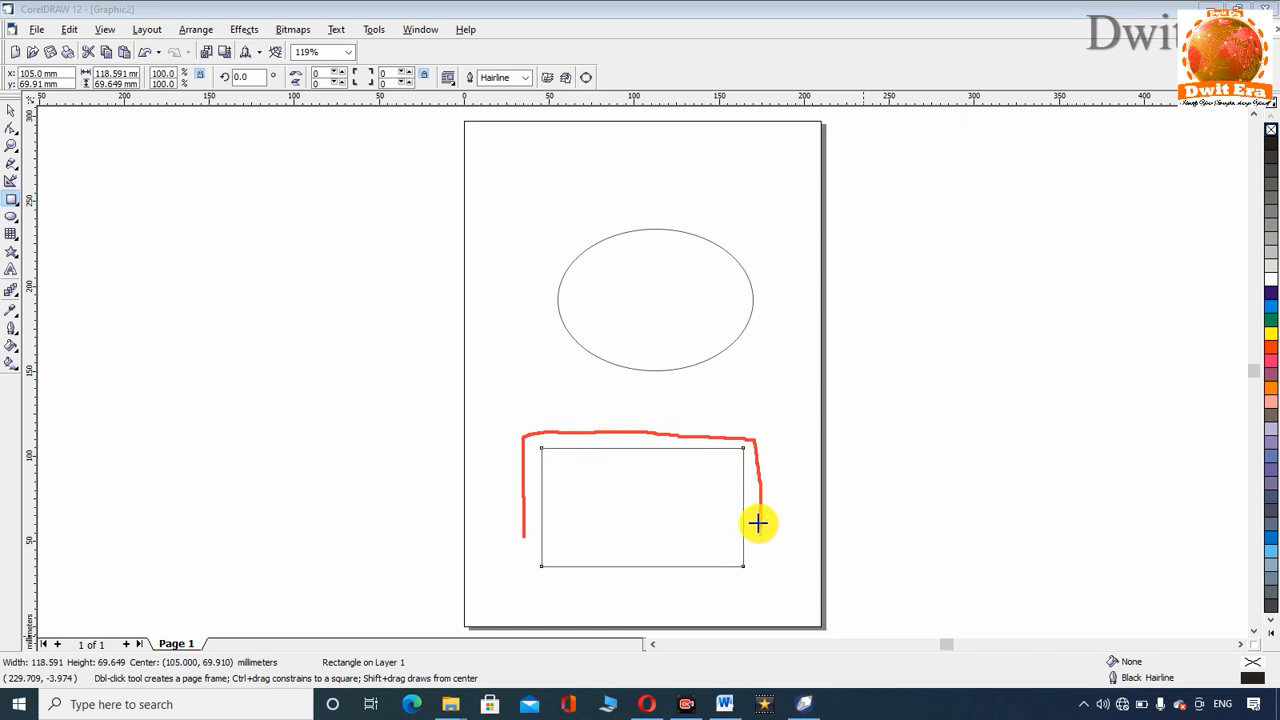
key(Escape)
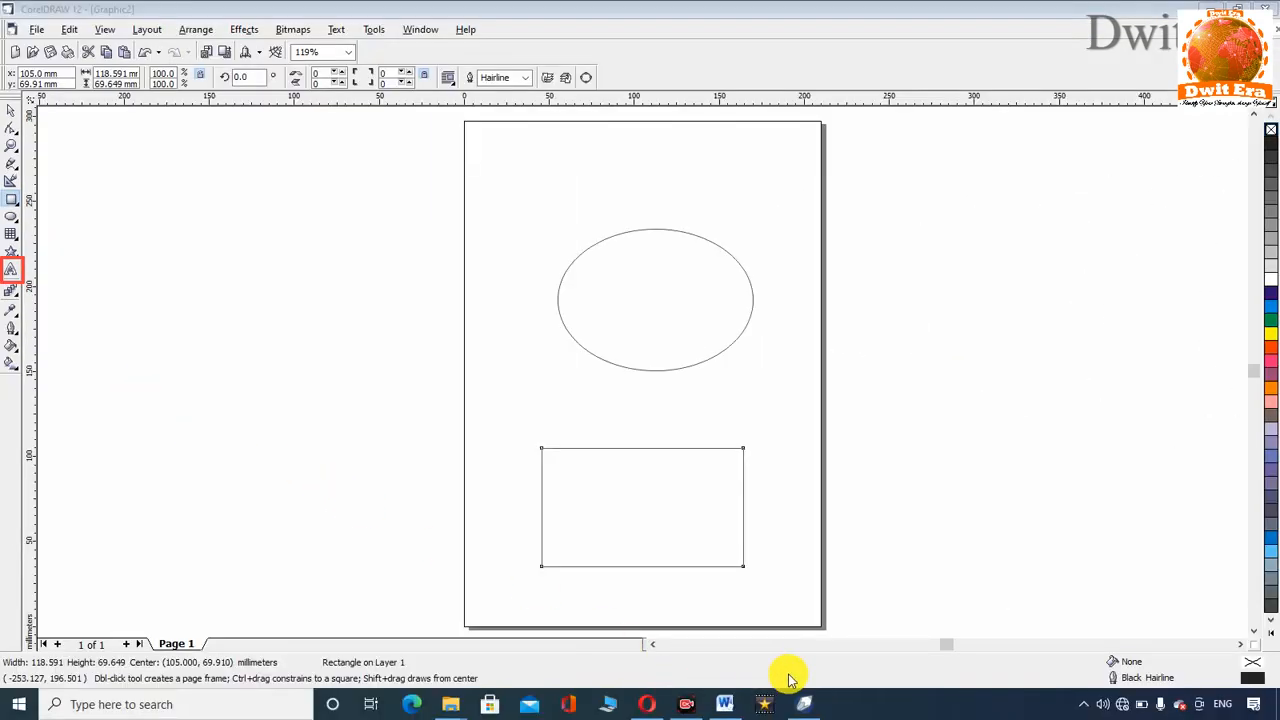
Add the artistic text "DWIT ERA" near the top of the page, above the ellipse
click(11, 270)
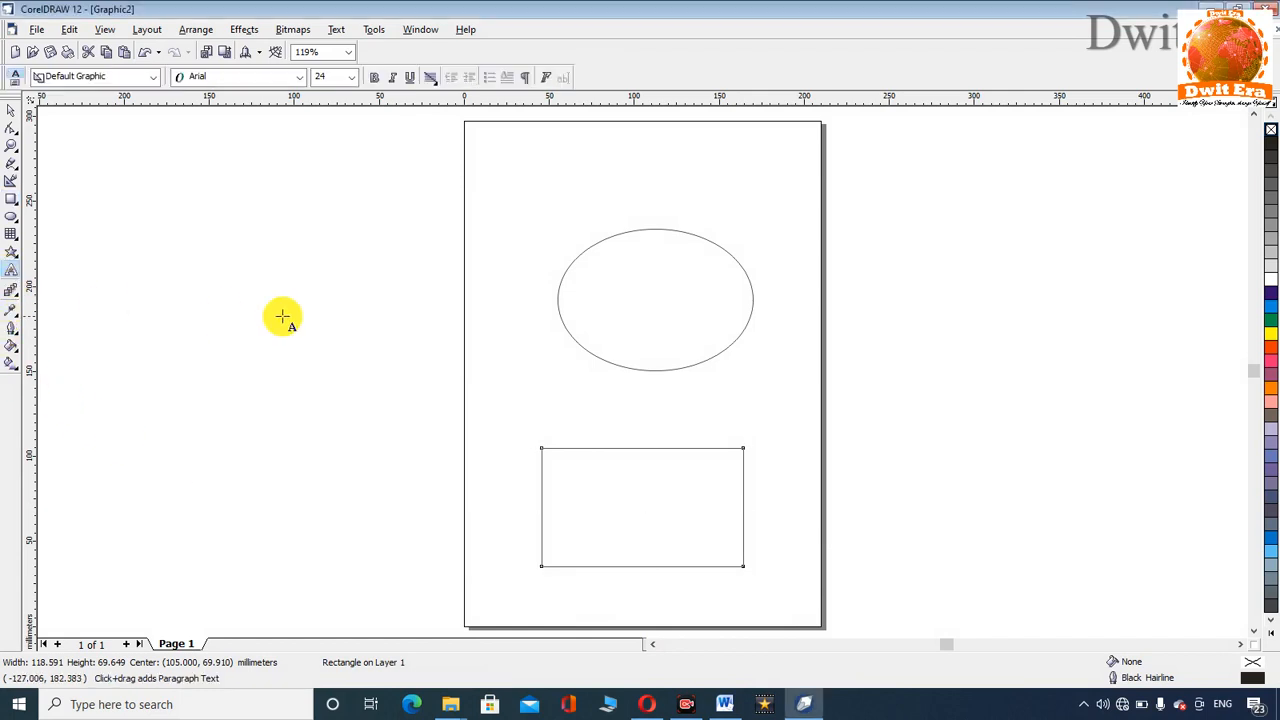
click(517, 170)
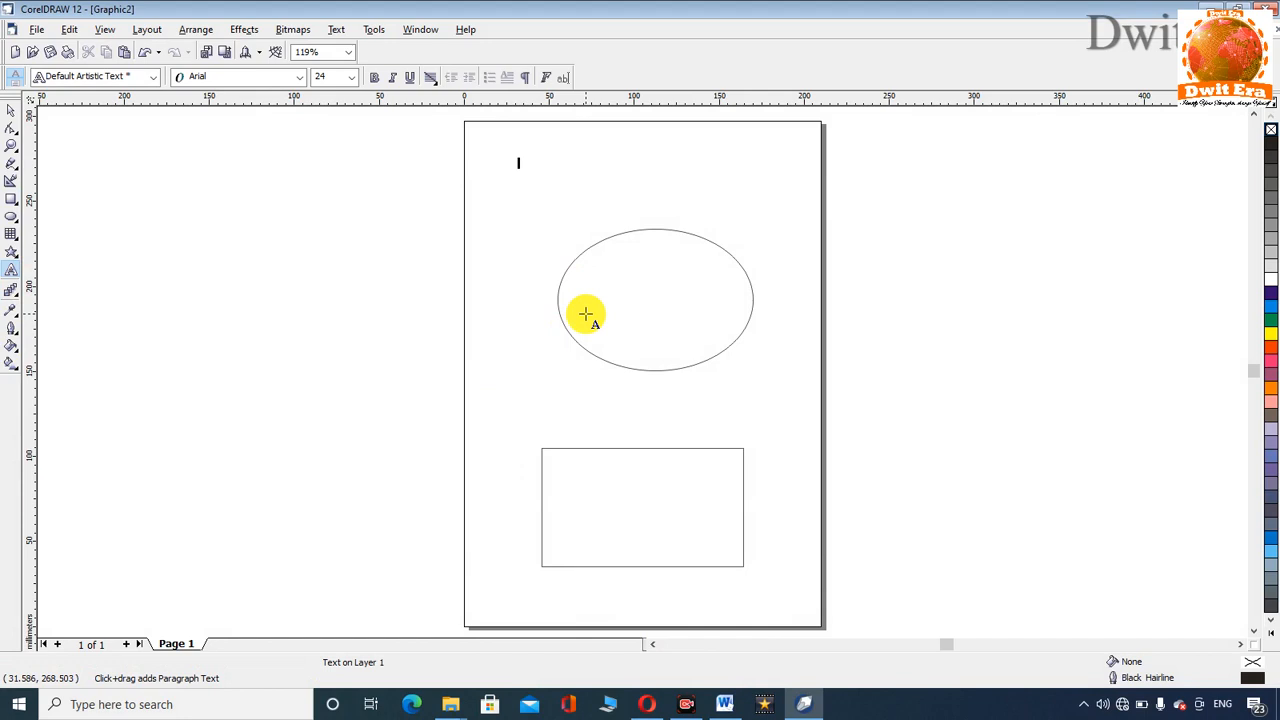
text(DWIT ERA)
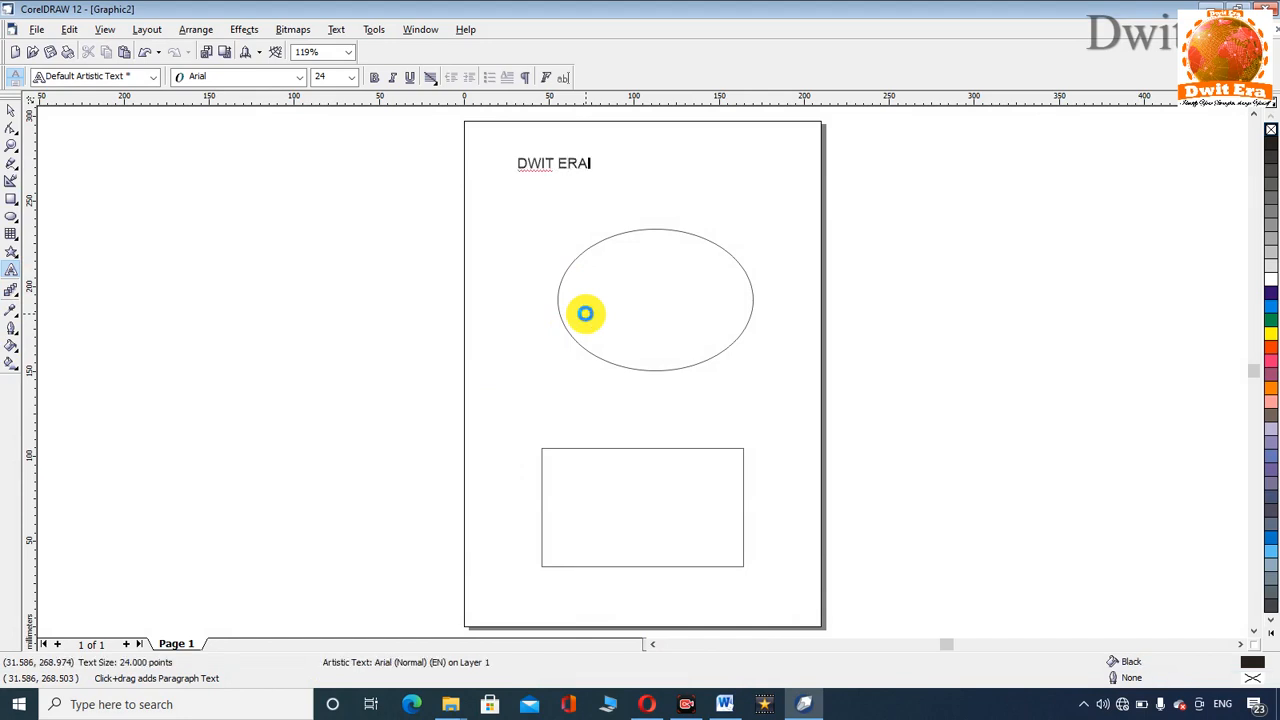
Copy the words within the text line so it reads "DWIT ERA DWIT ERA DWIT ERA", and finish text editing
key(ctrl+a)
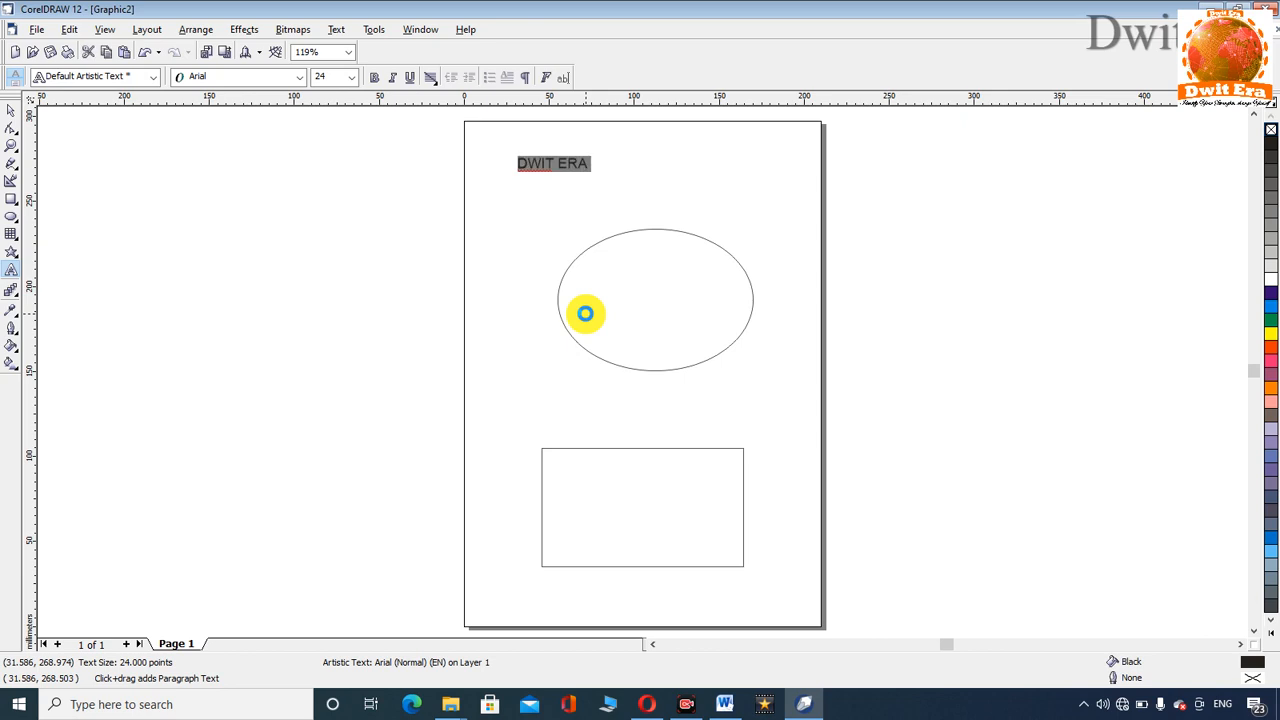
key(ctrl+c)
key(End)
key(ctrl+v)
key(ctrl+v)
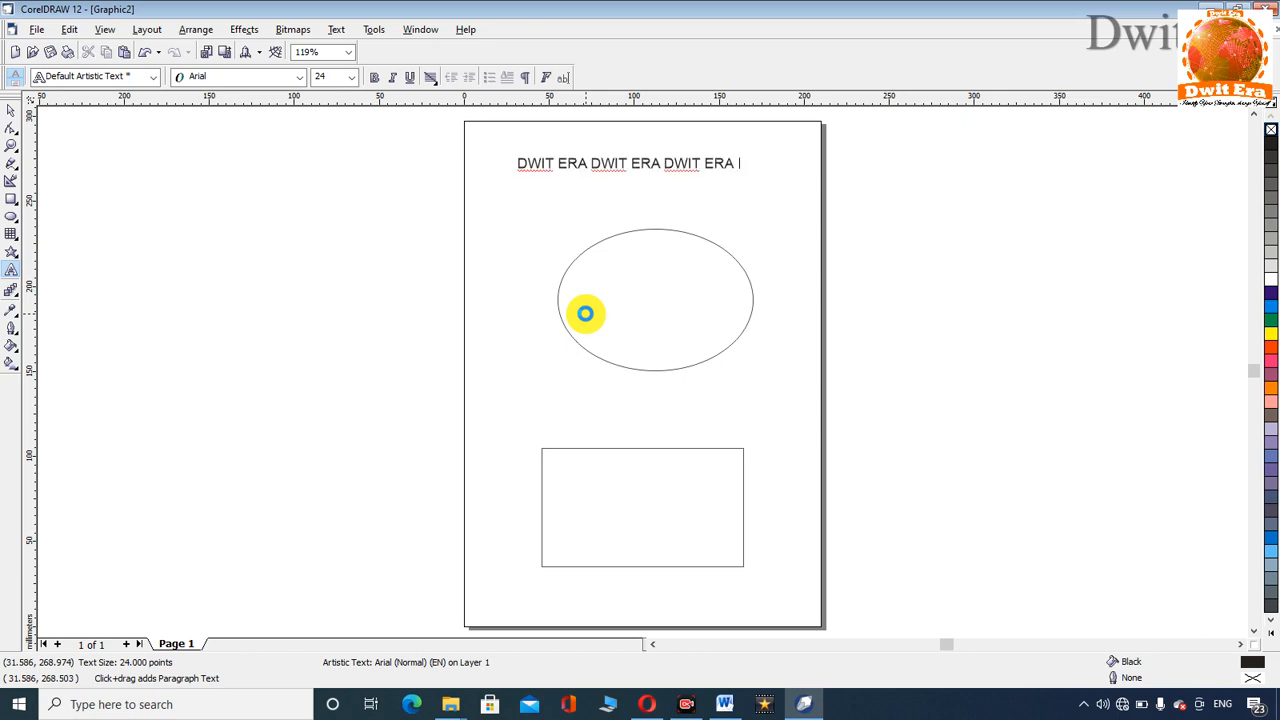
key(BackSpace)
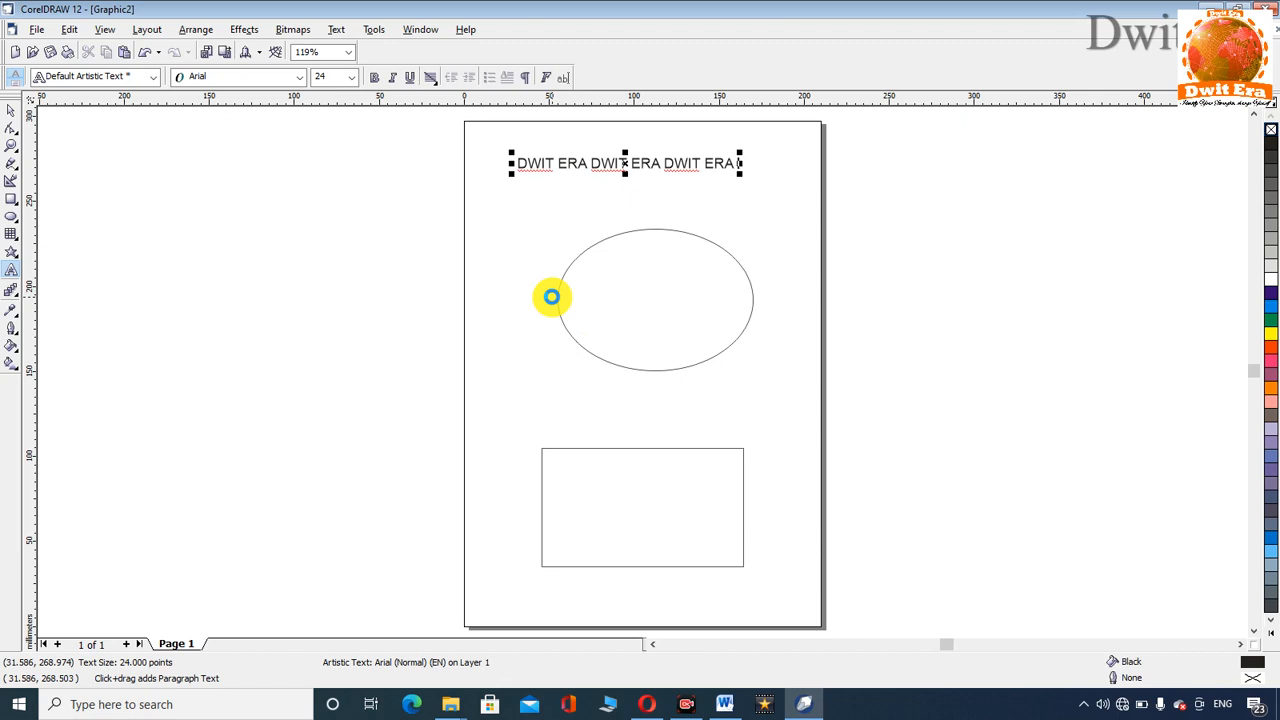
key(Escape)
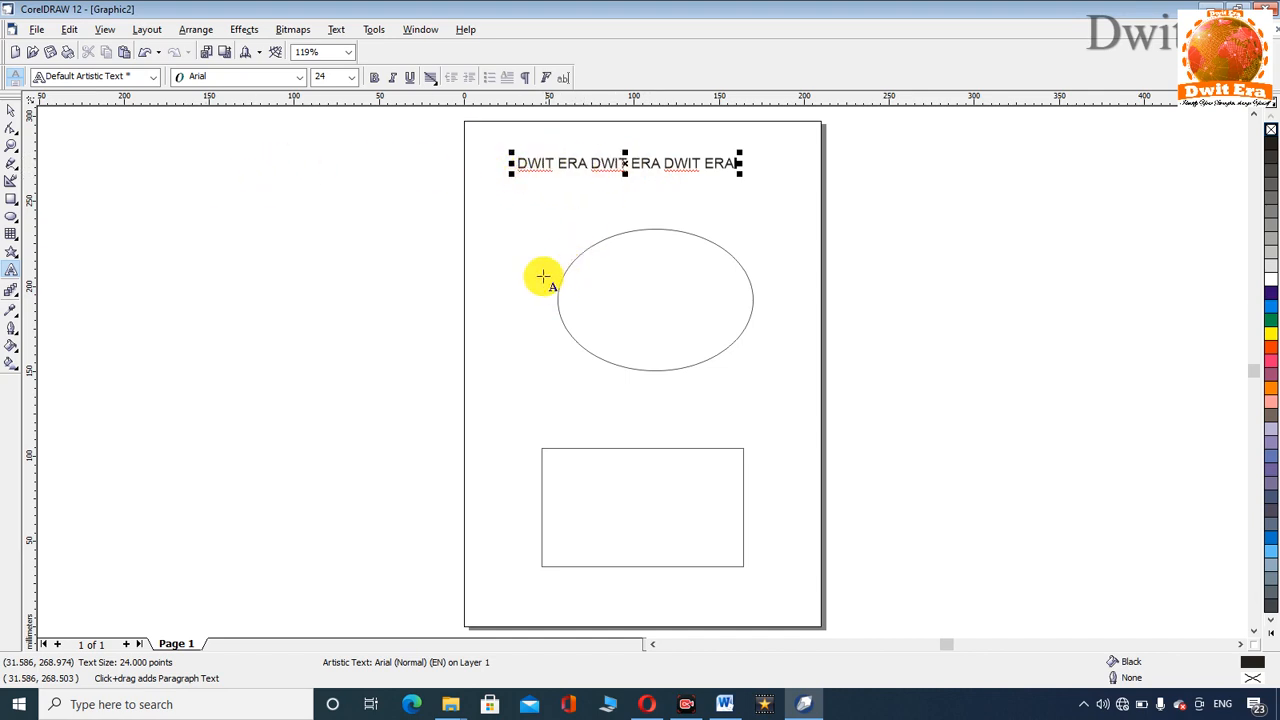
click(11, 112)
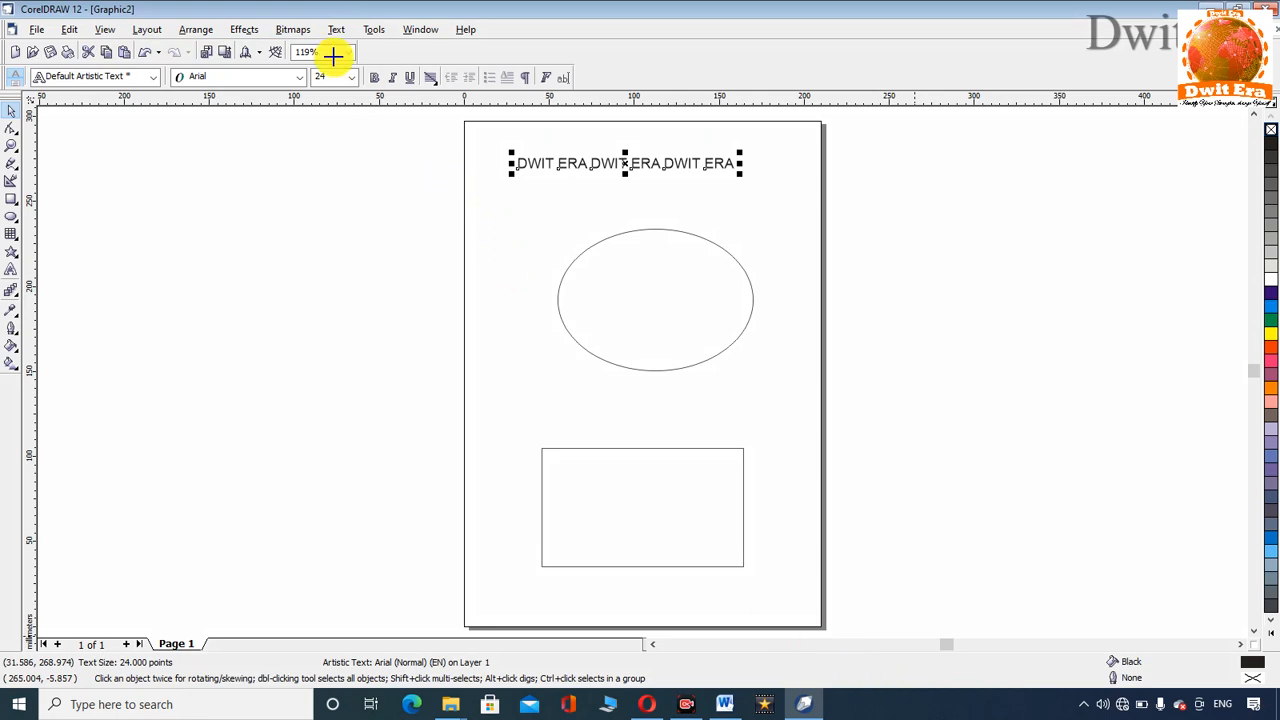
Fit the DWIT ERA text line to the ellipse as its path, then deselect it
drag(318, 16, 352, 45)
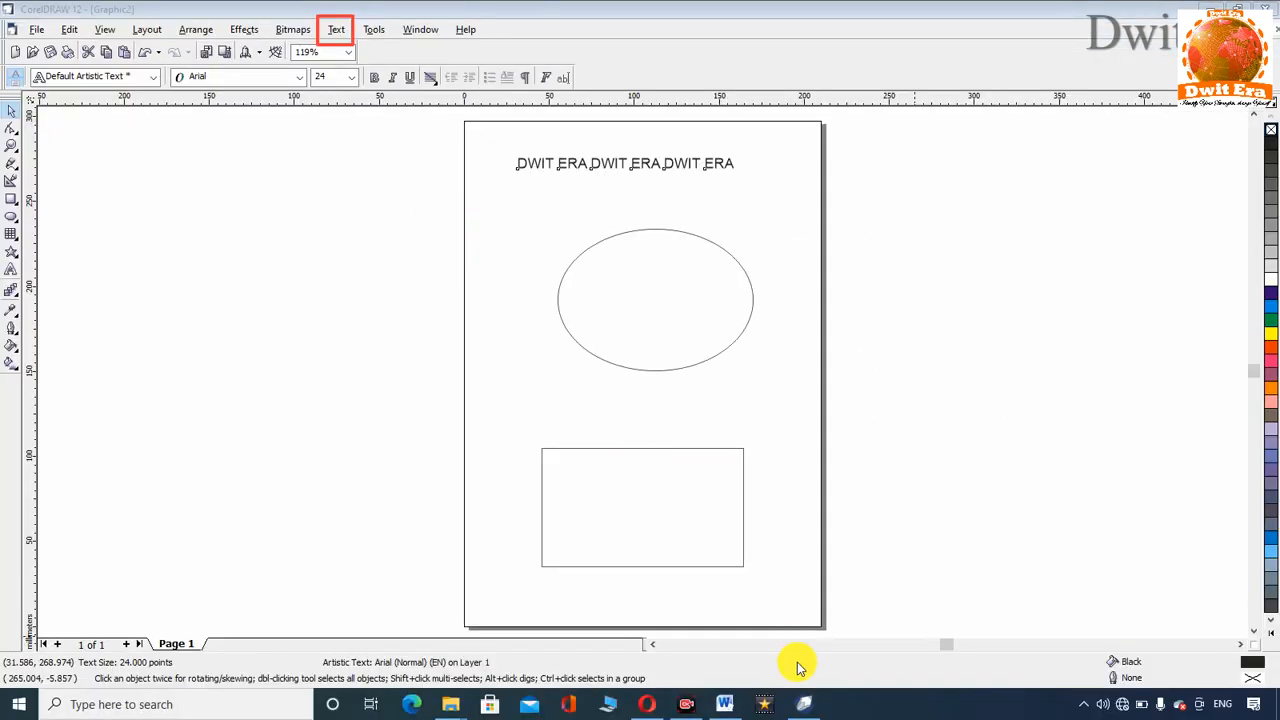
click(340, 30)
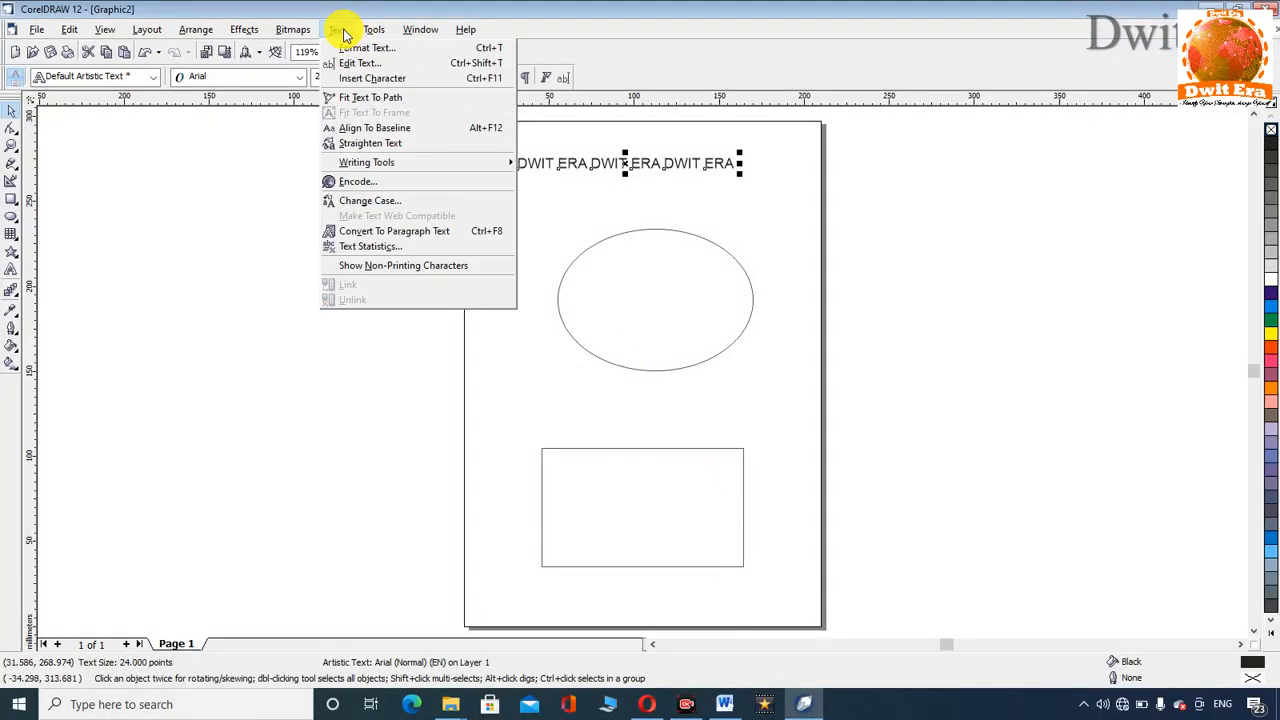
click(378, 100)
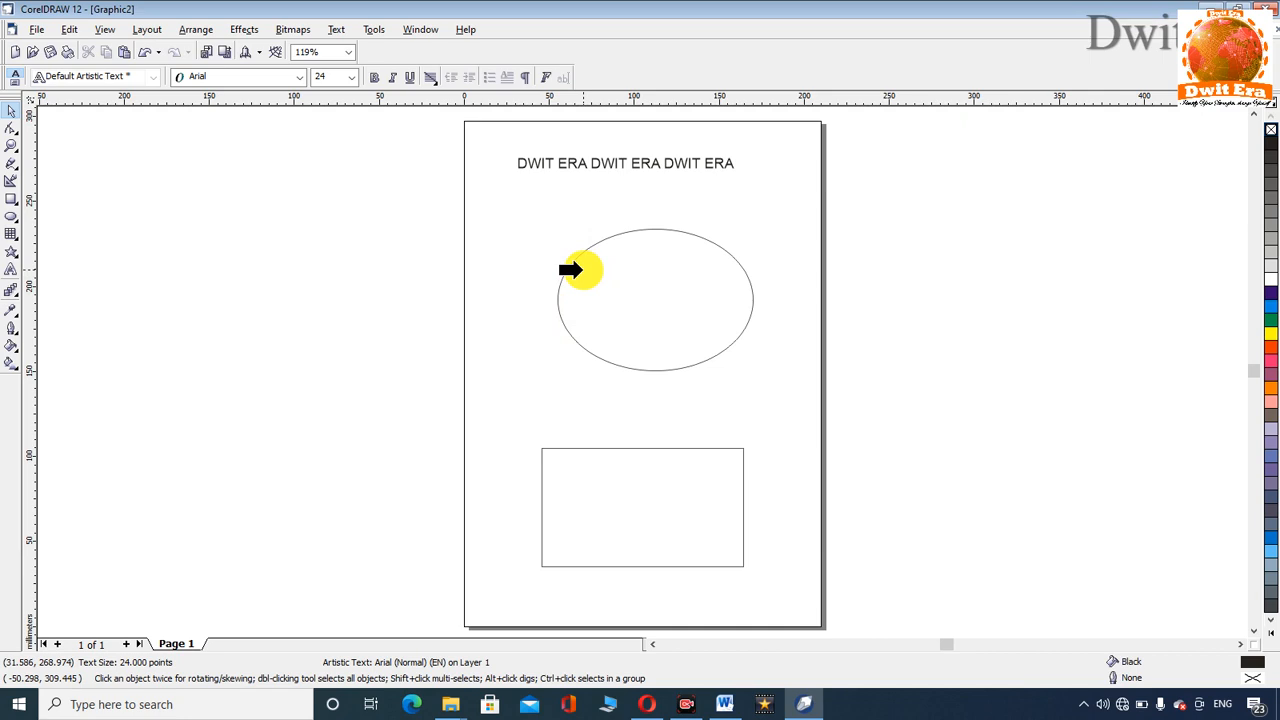
click(578, 270)
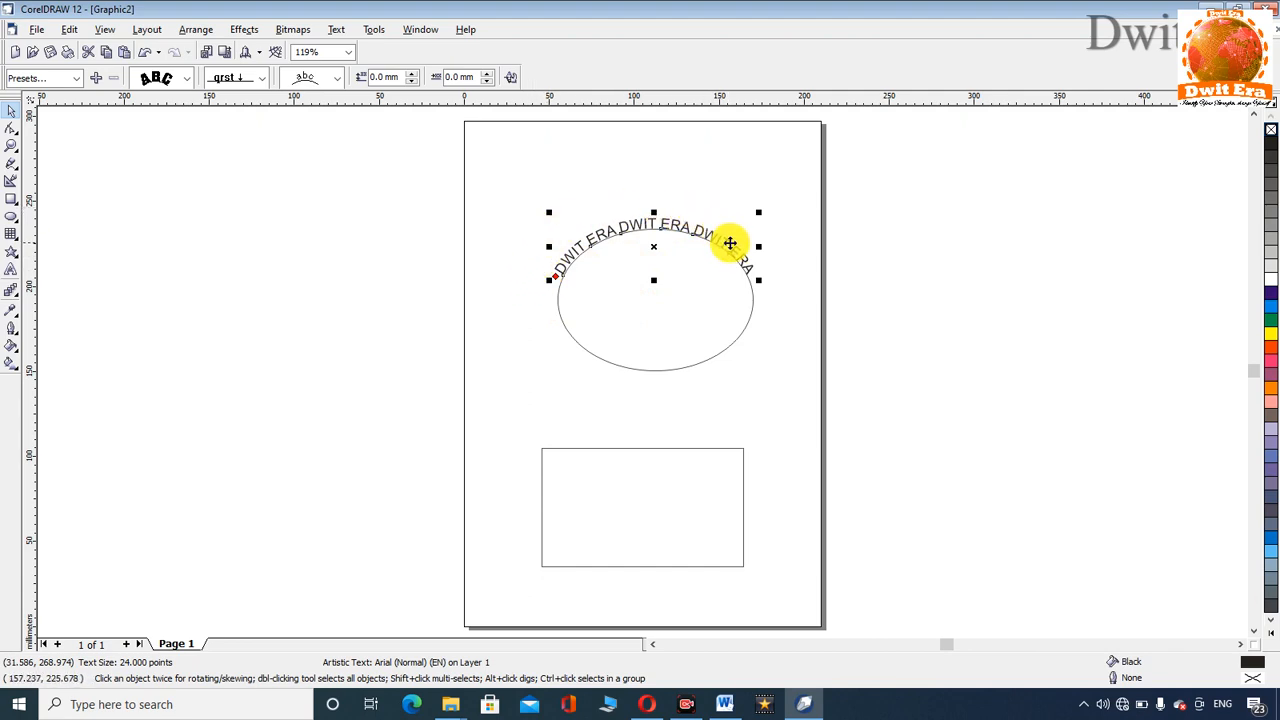
click(687, 172)
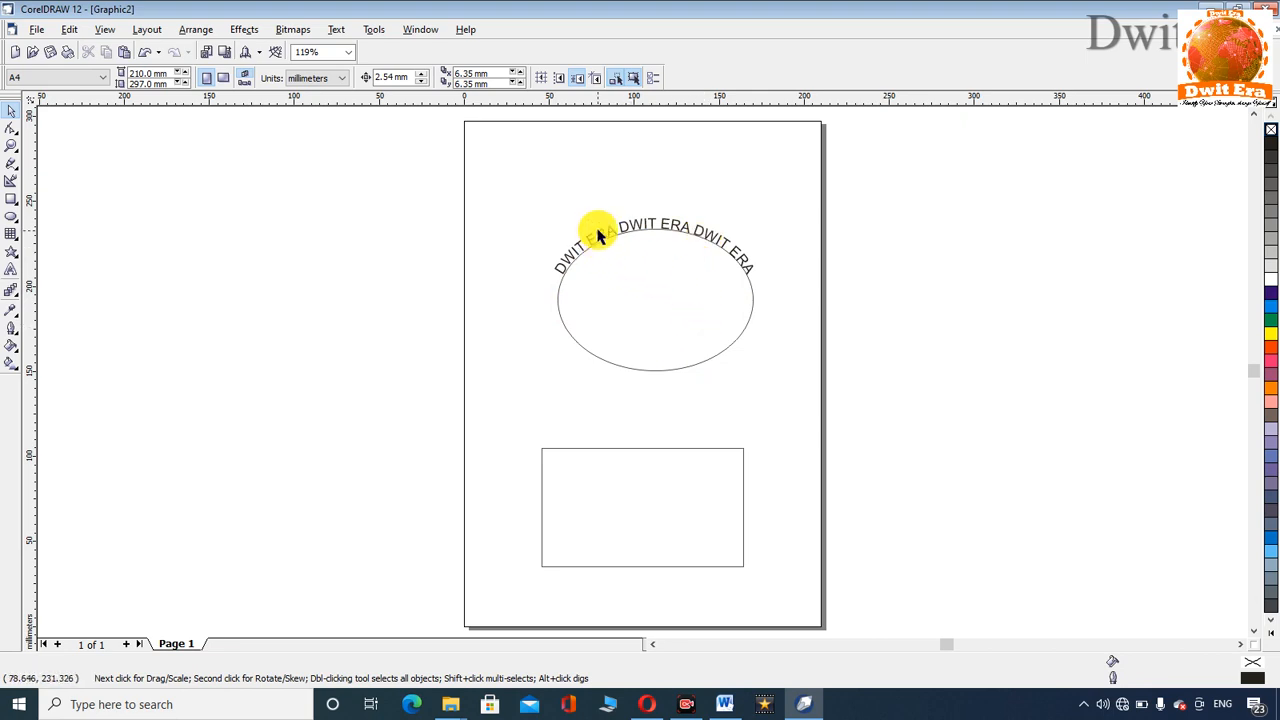
Delete the control ellipse beneath the curved text
click(673, 369)
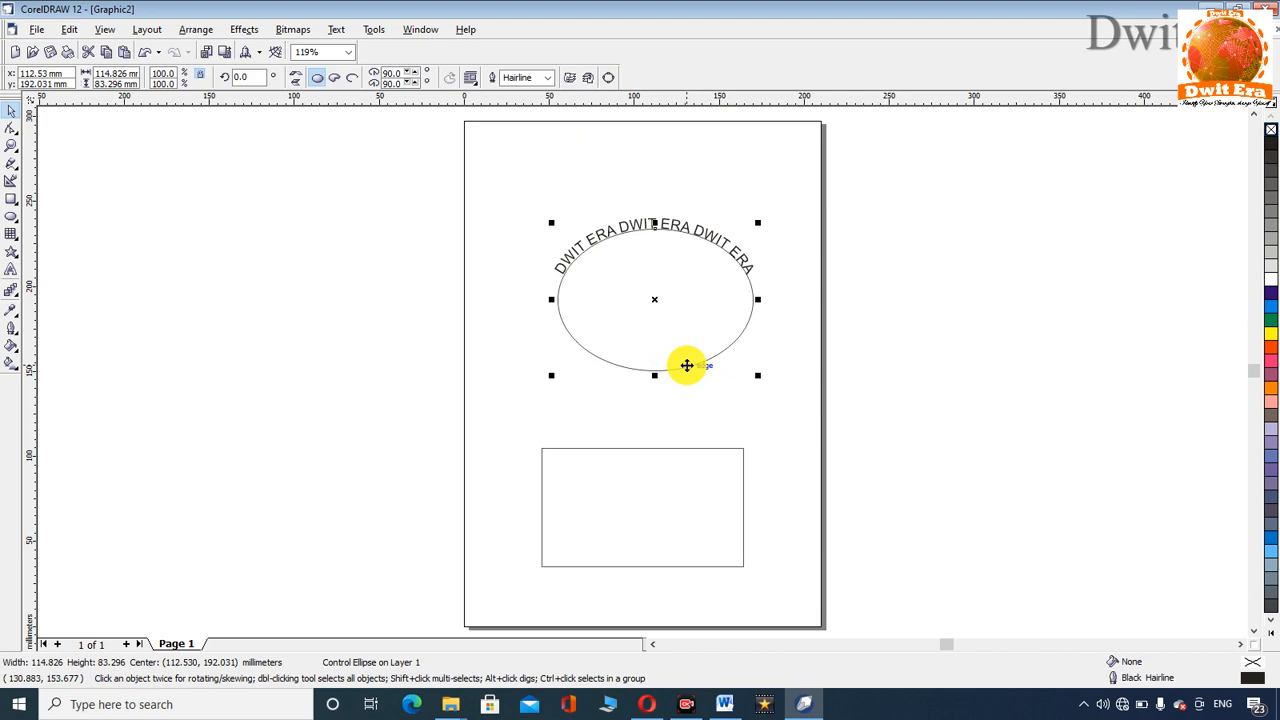
right_click(686, 366)
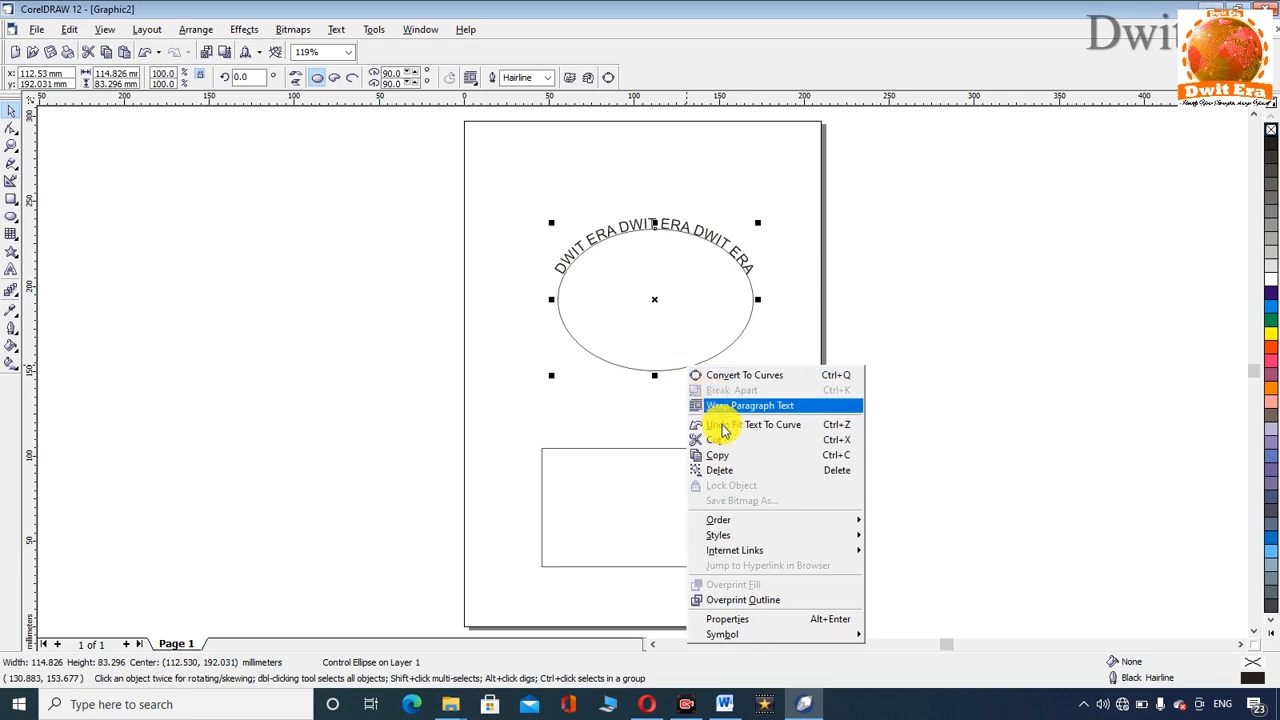
click(726, 474)
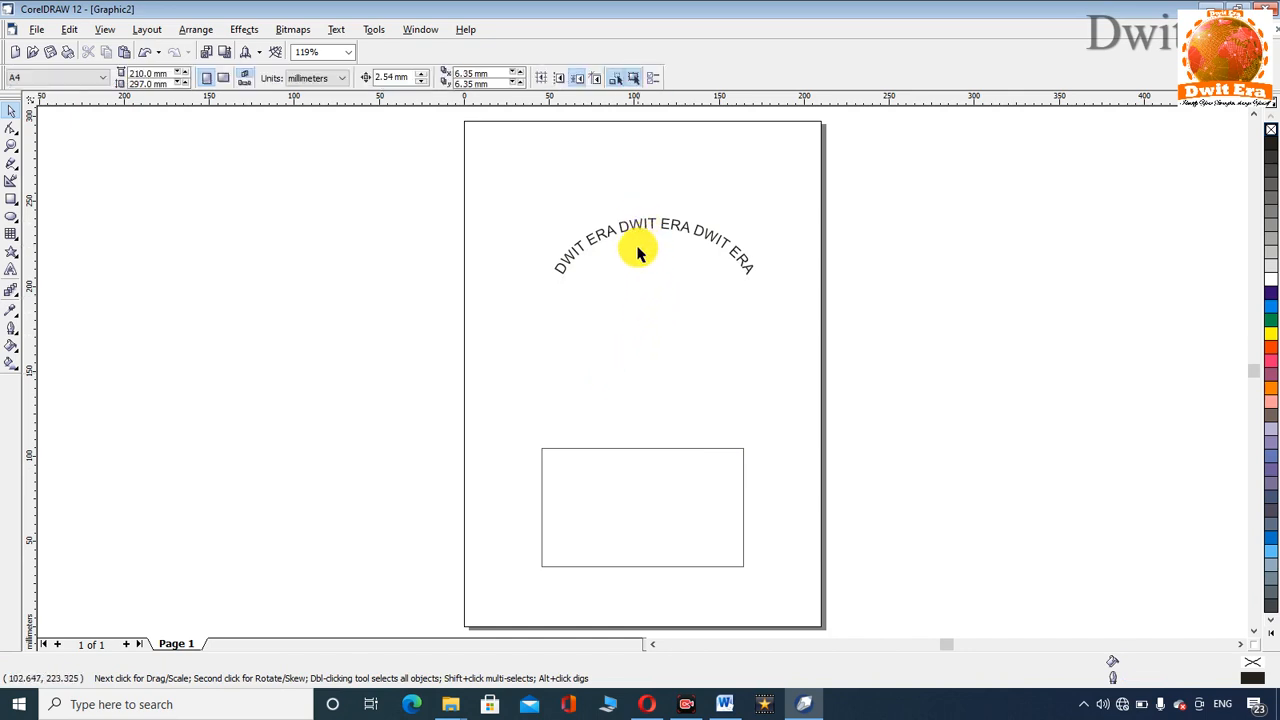
Undo the ellipse deletion and the fitting of the text to the path
key(ctrl+z)
key(ctrl+z)
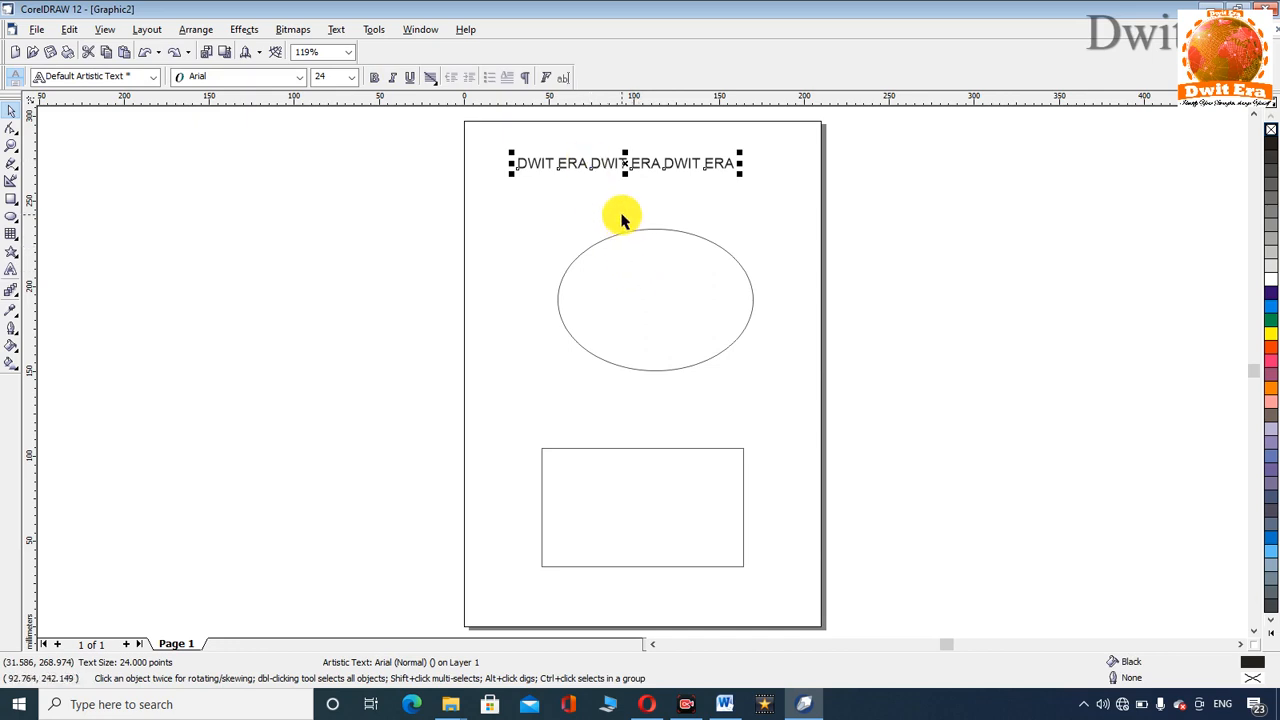
click(619, 213)
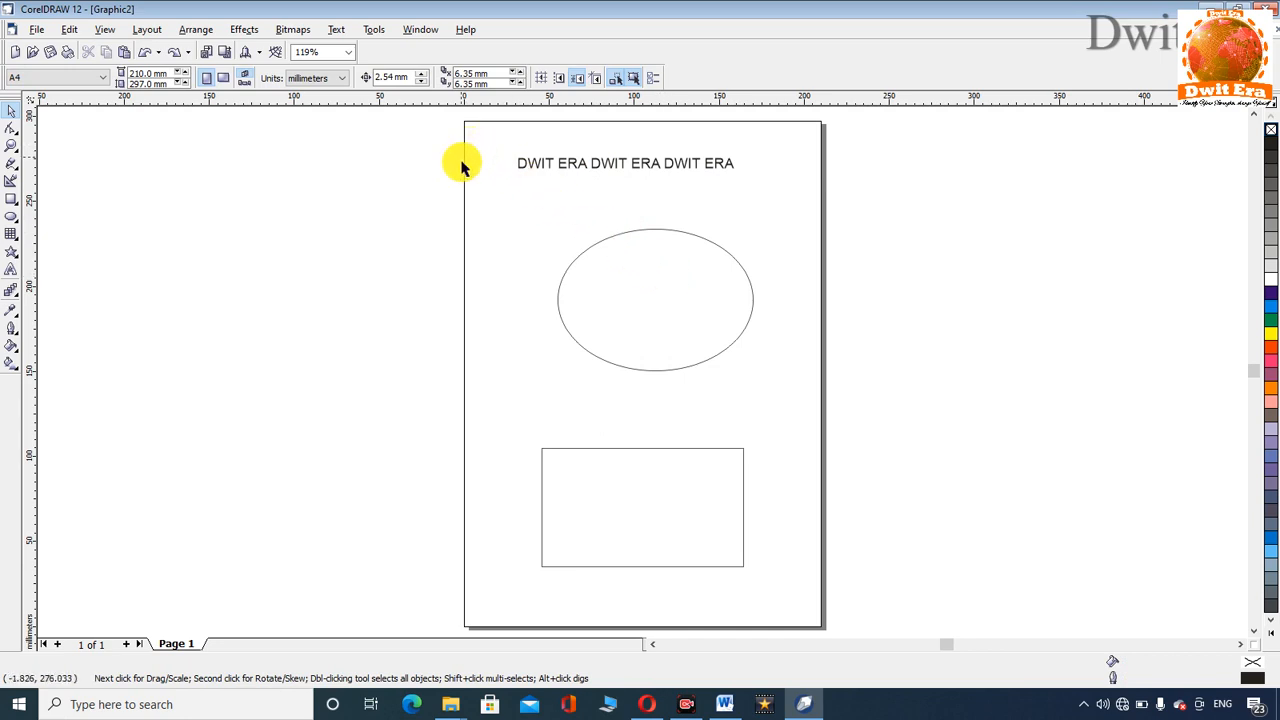
Select the text line and the ellipse together and fit the text to the ellipse's path
click(605, 167)
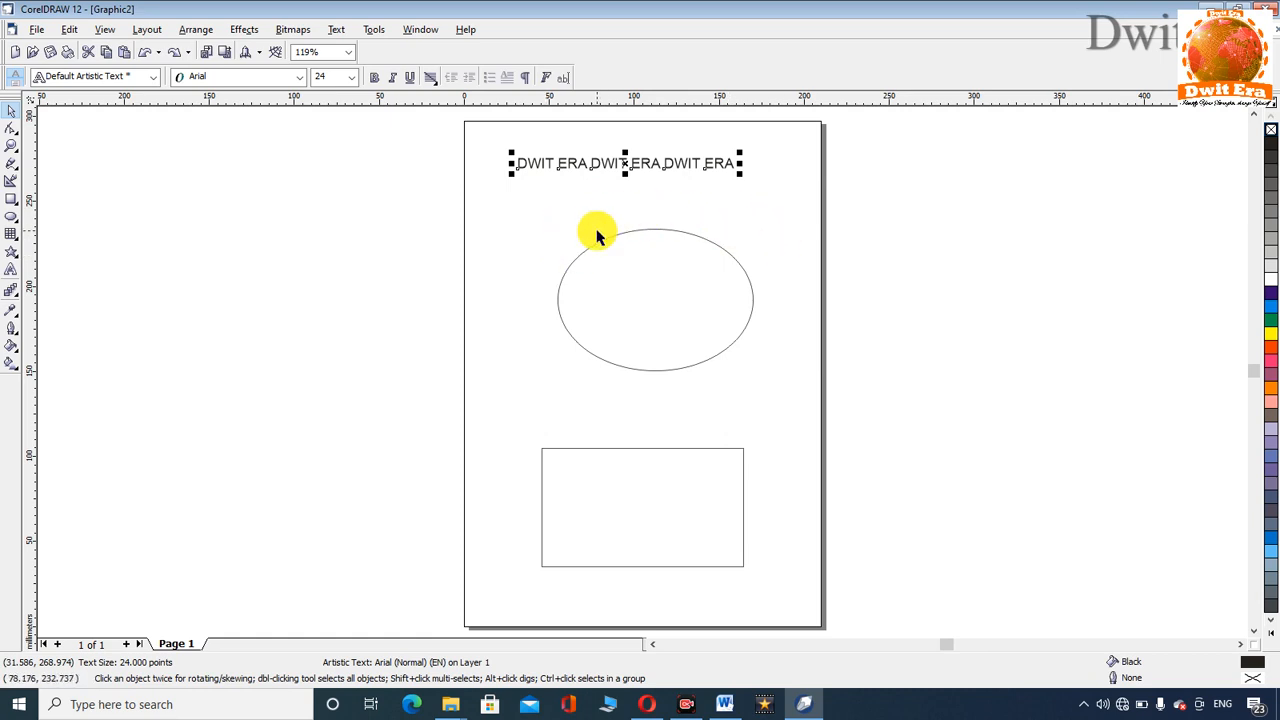
click(436, 218)
drag(444, 140, 798, 402)
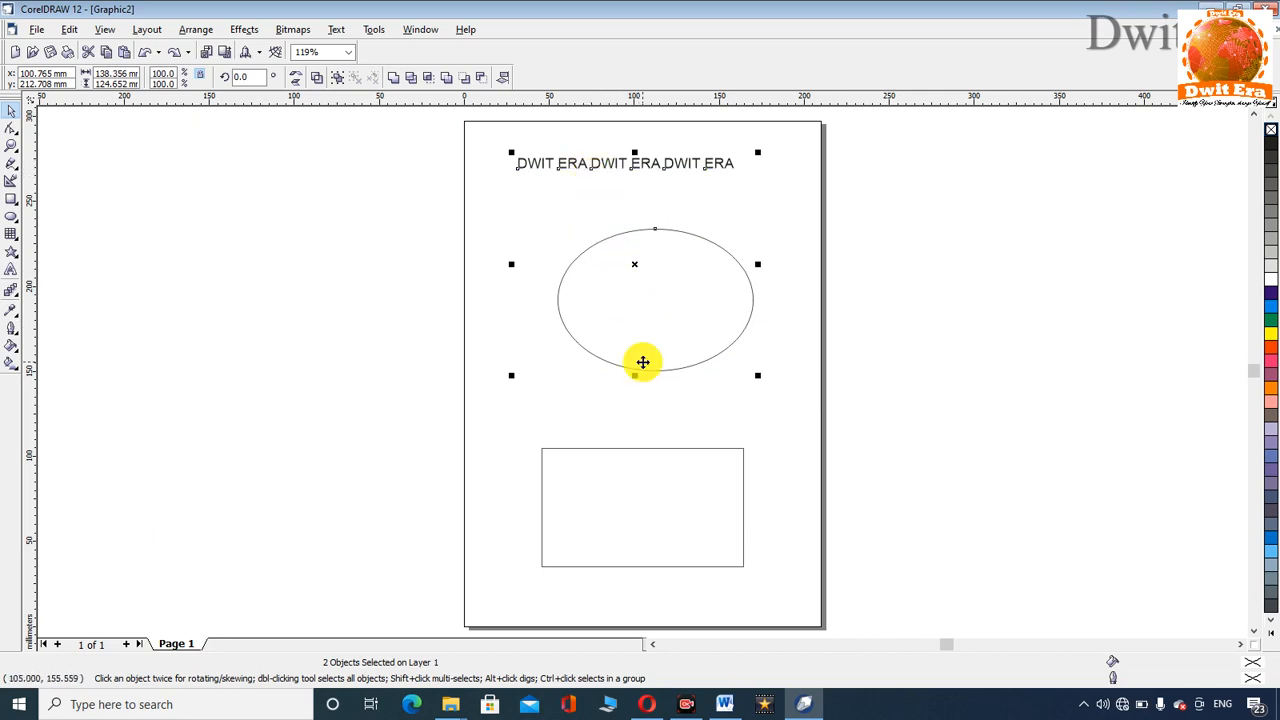
click(338, 31)
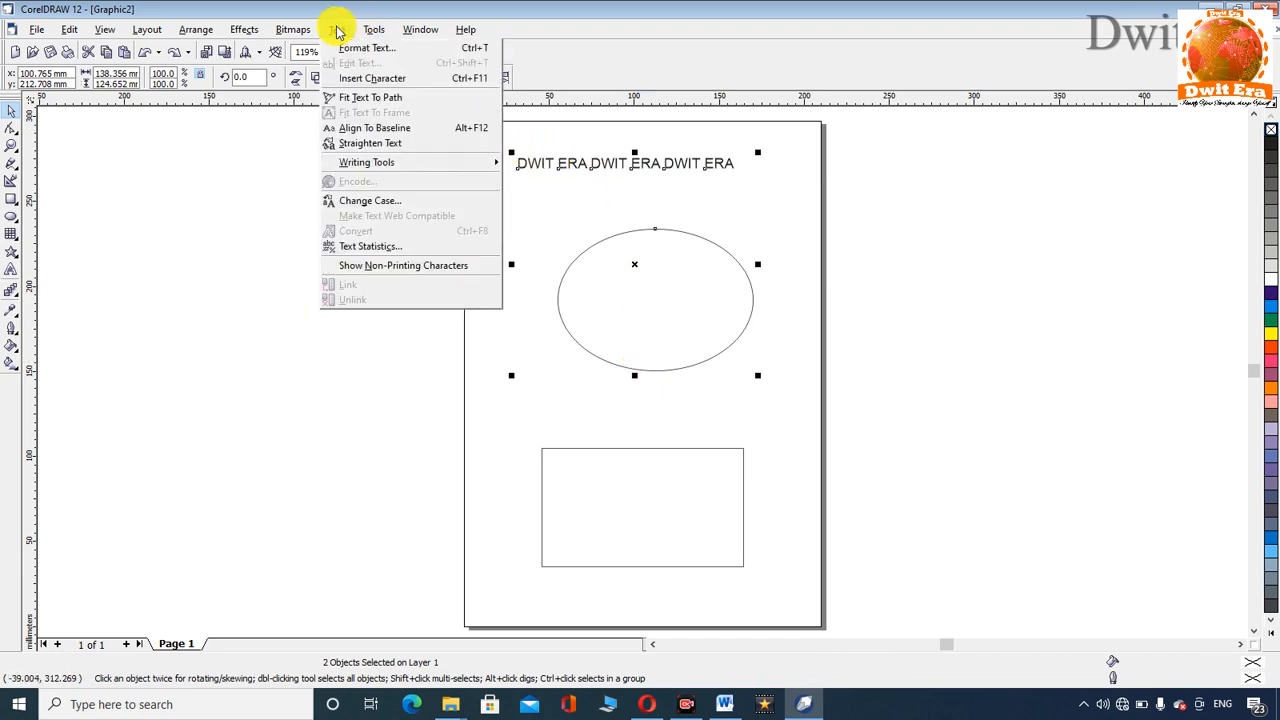
click(364, 97)
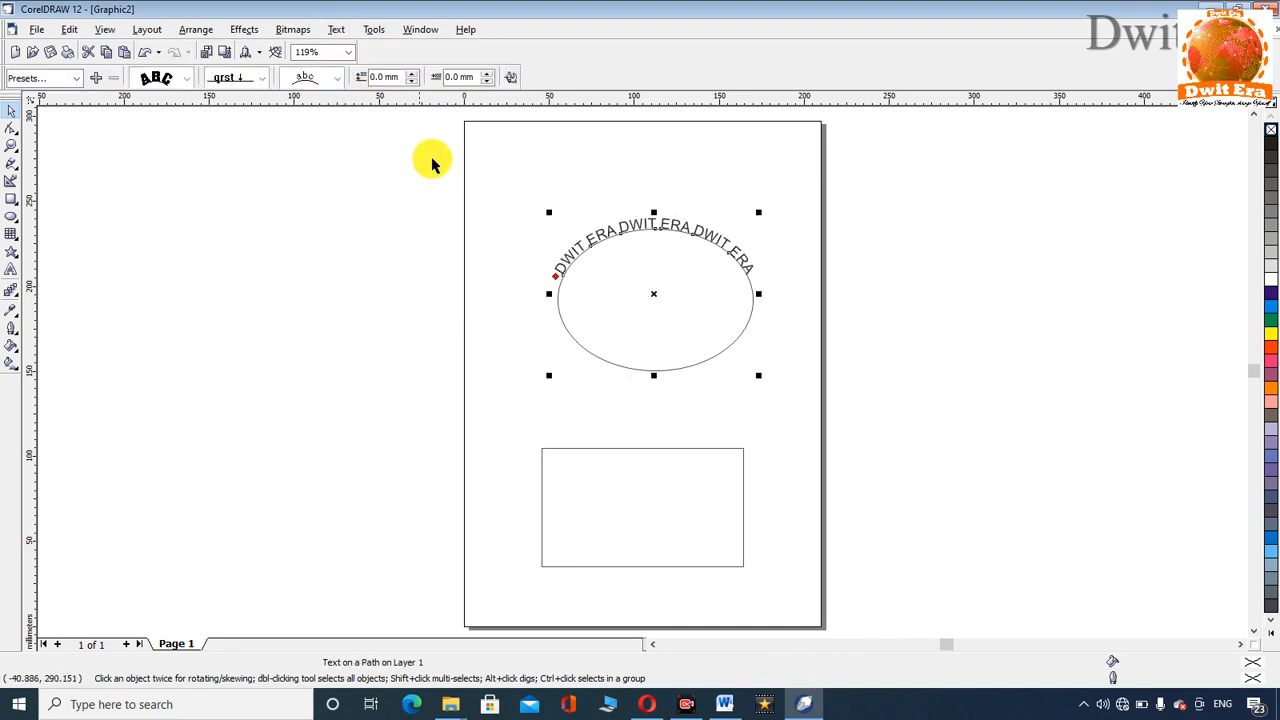
click(858, 226)
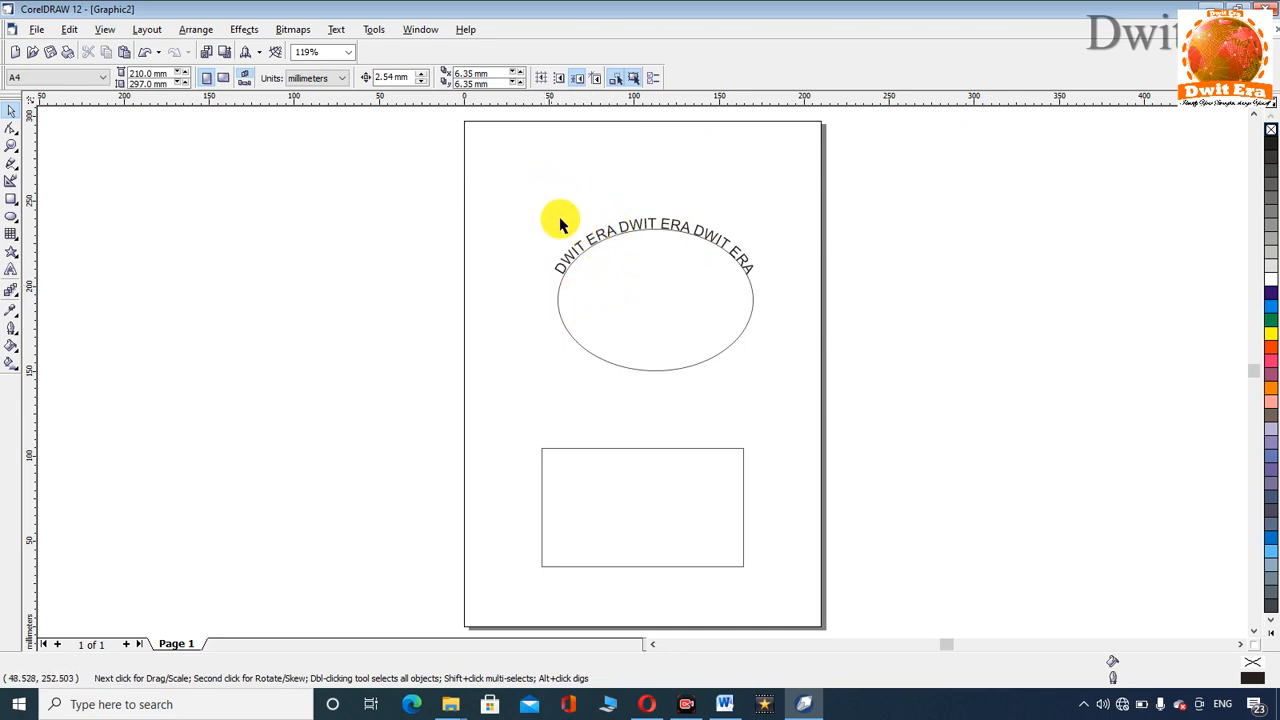
Undo the last fit of the text to the ellipse and clear the selection
key(ctrl+z)
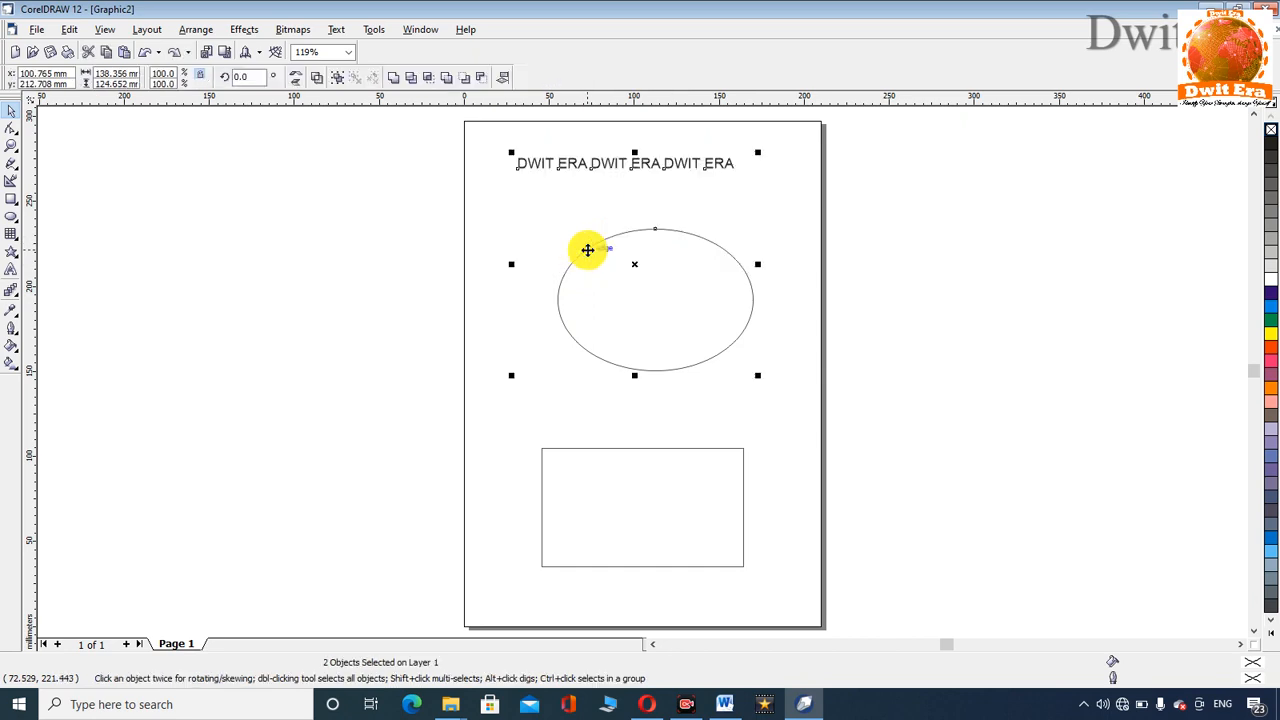
click(874, 226)
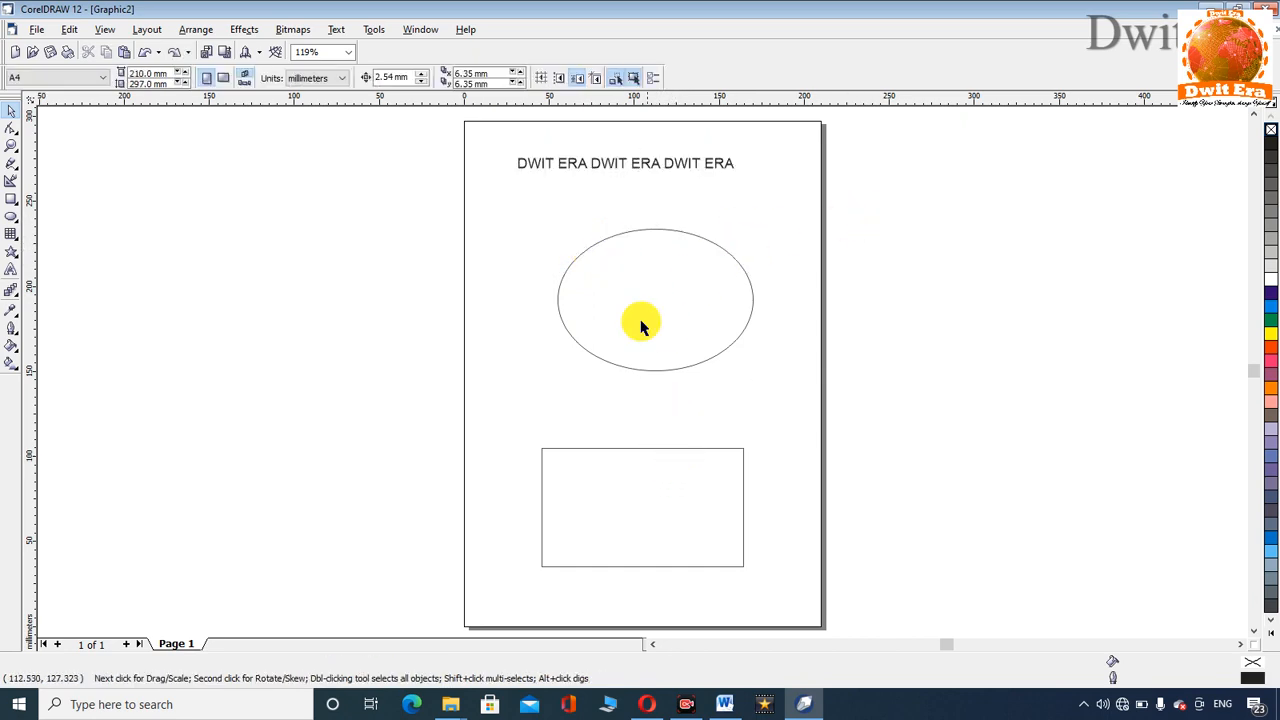
click(620, 450)
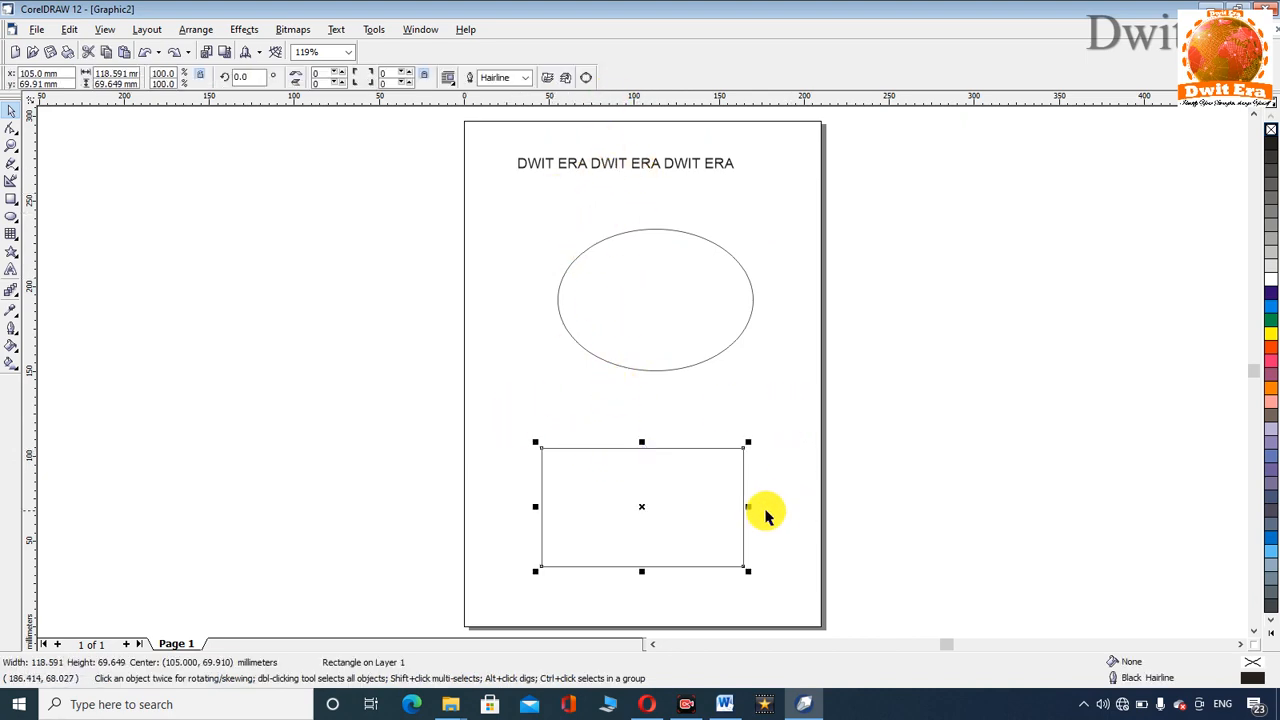
click(620, 240)
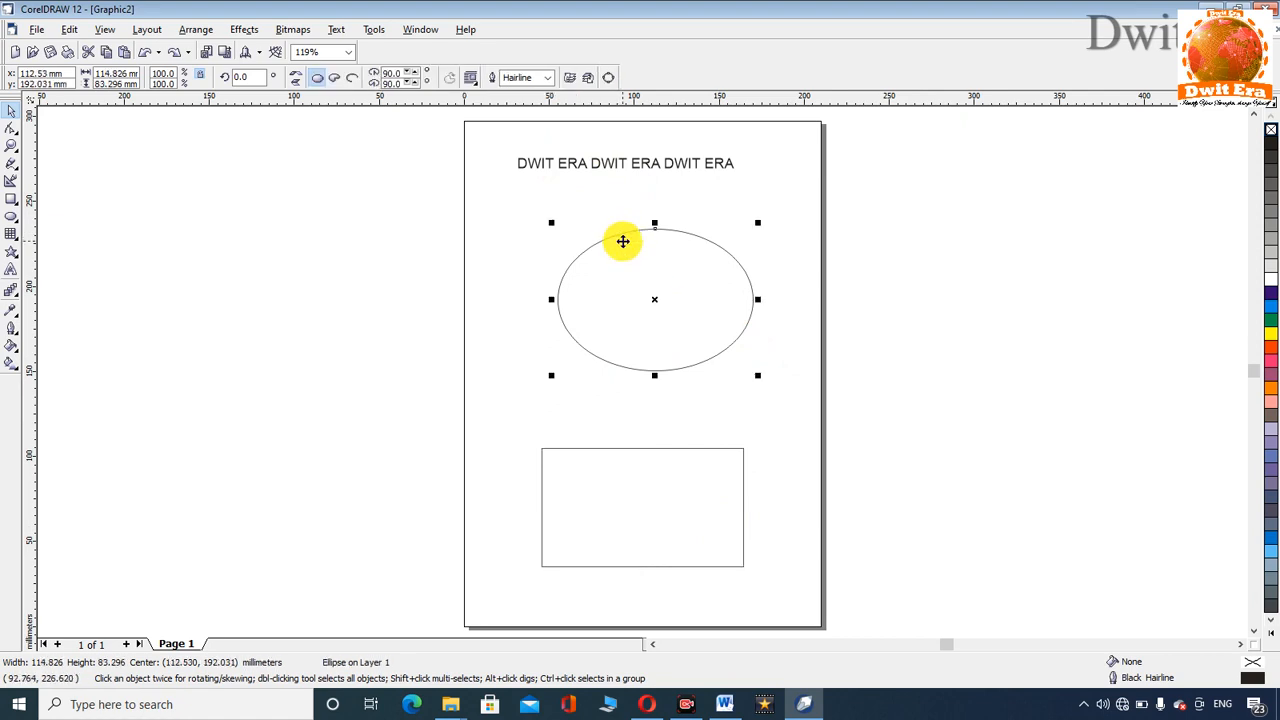
key(F10)
click(651, 163)
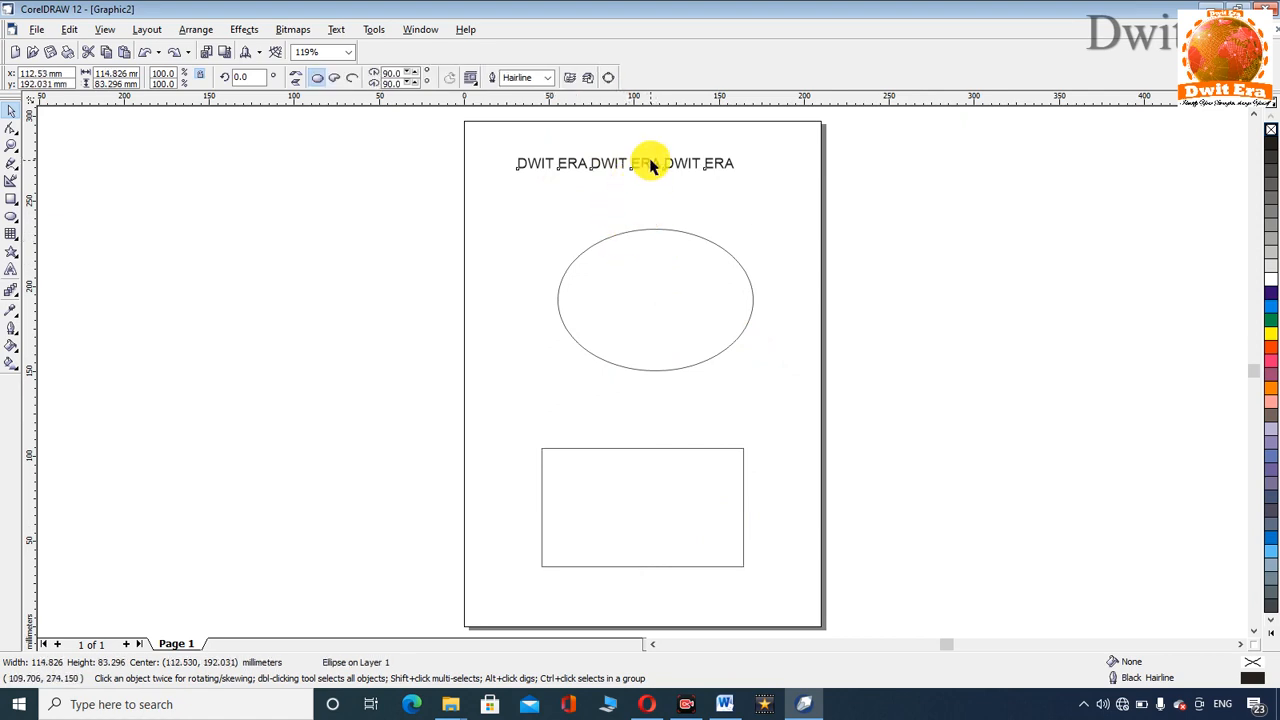
click(651, 163)
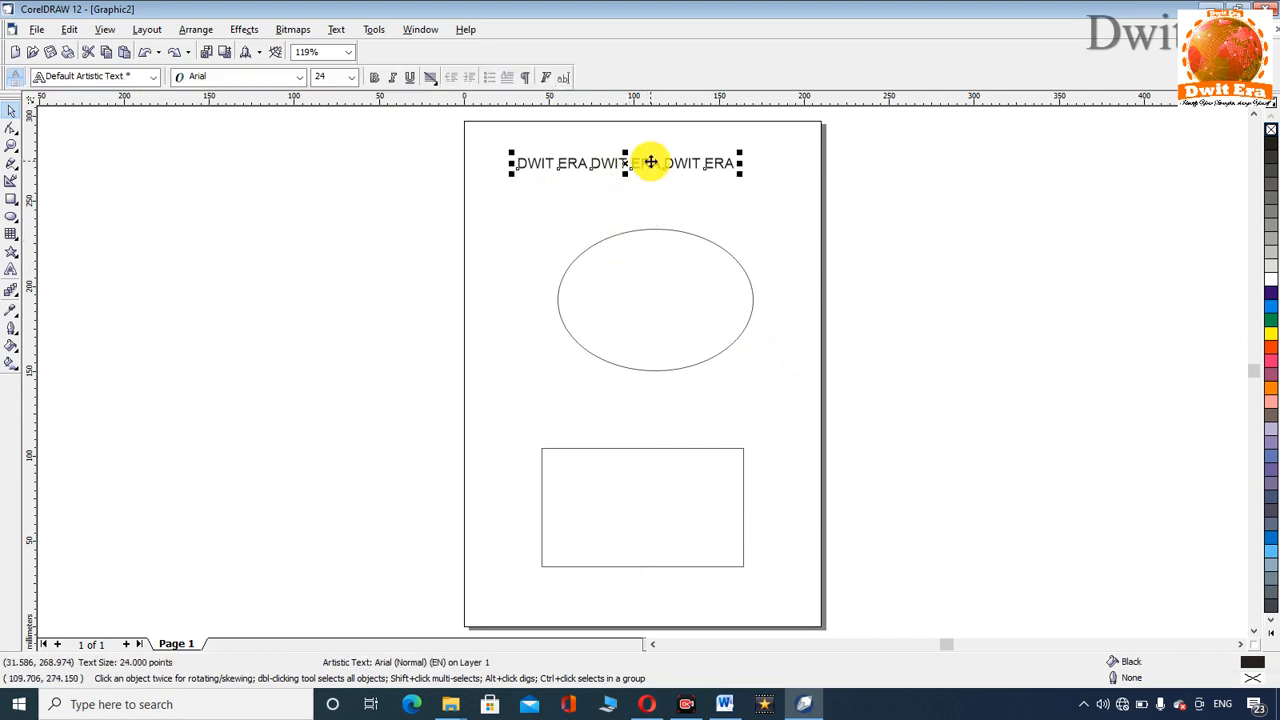
click(337, 29)
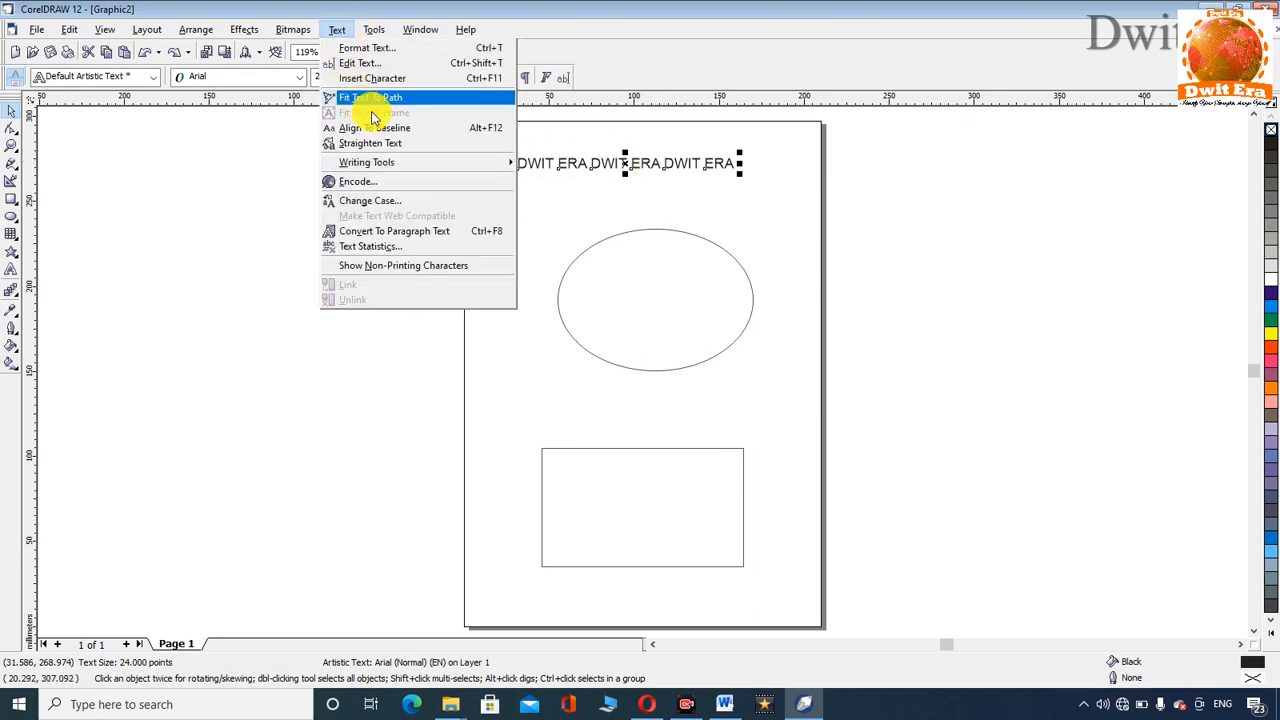
click(740, 302)
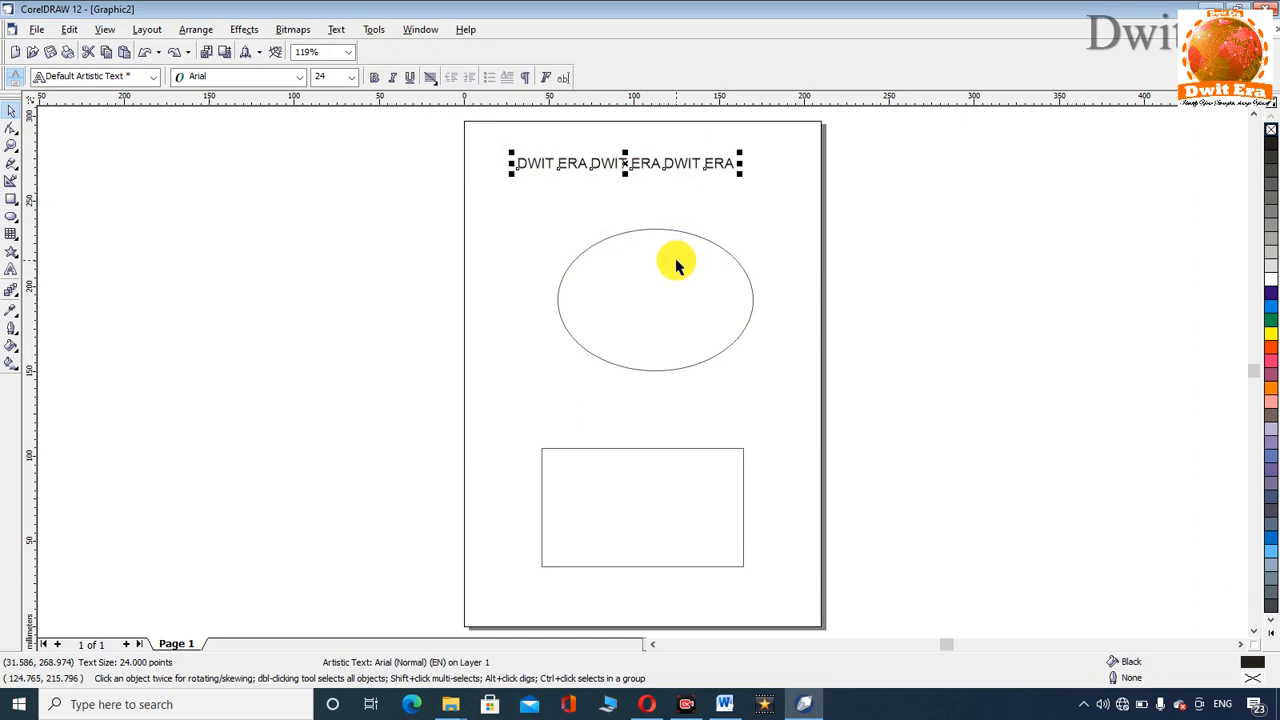
Move the rectangle up about 9 mm and use Fit Text To Path to enter "DWIT ERA" four times in a row along its outline
click(658, 448)
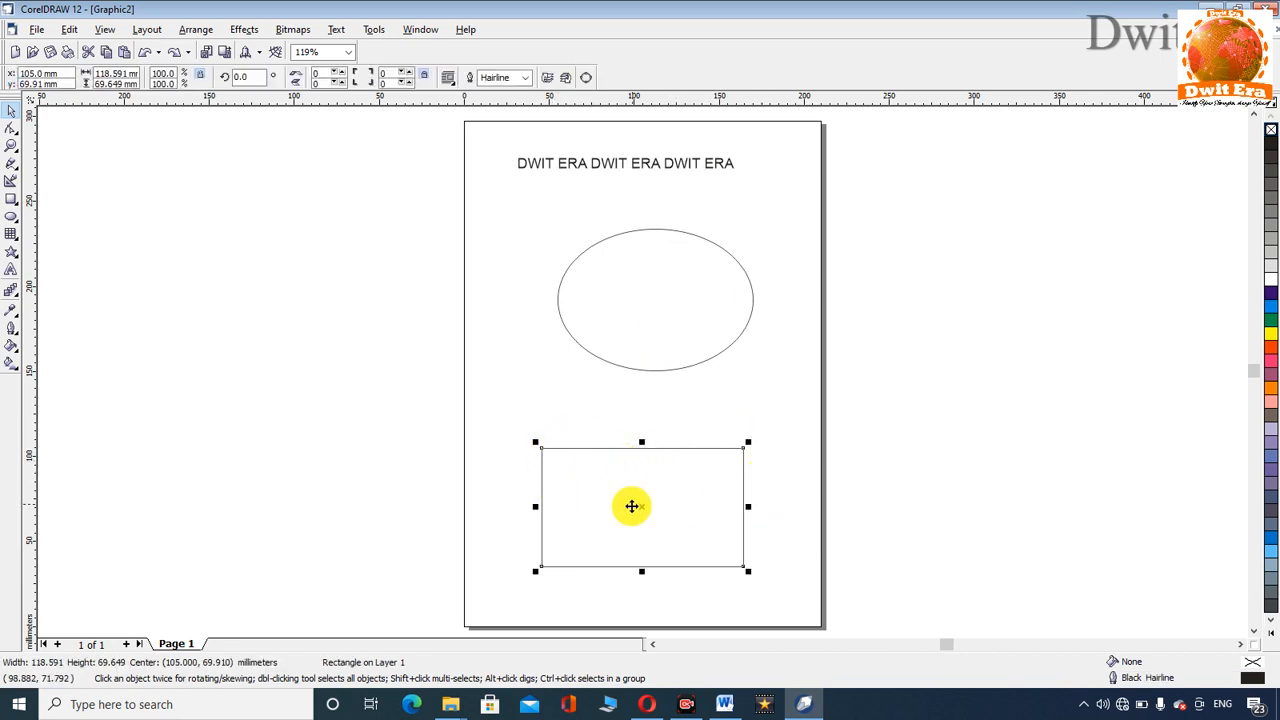
drag(671, 449, 673, 432)
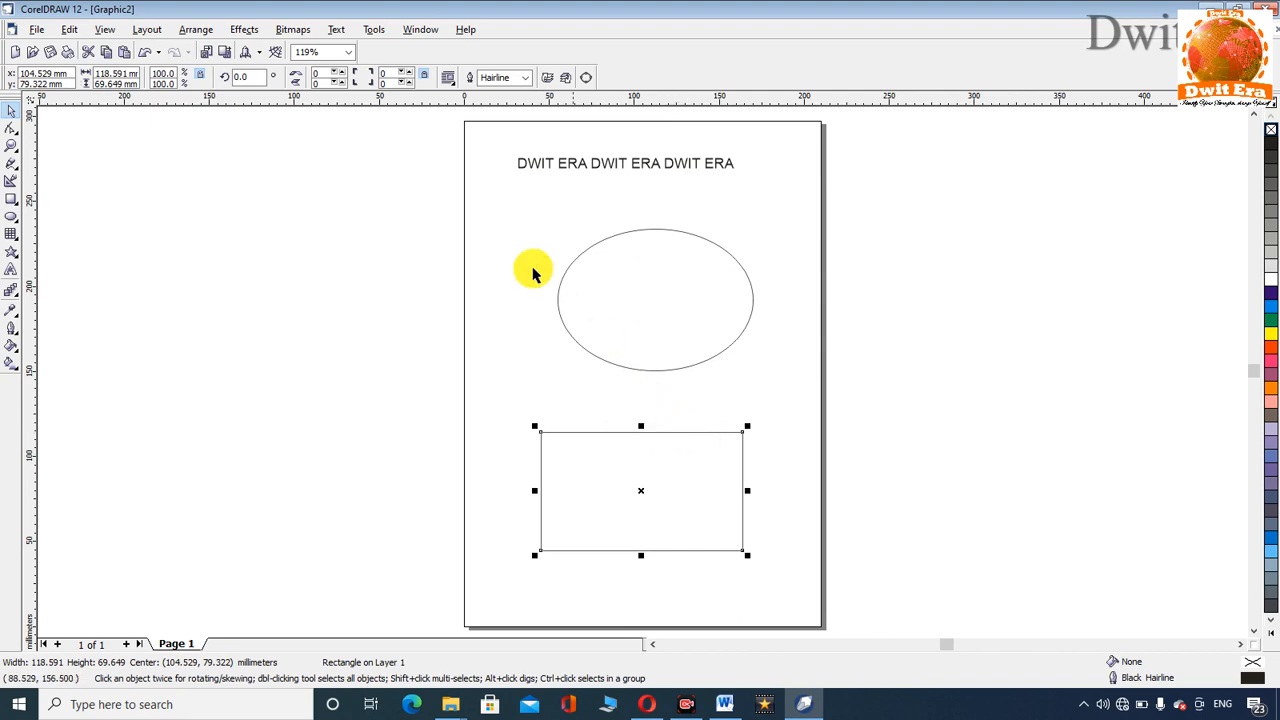
click(330, 33)
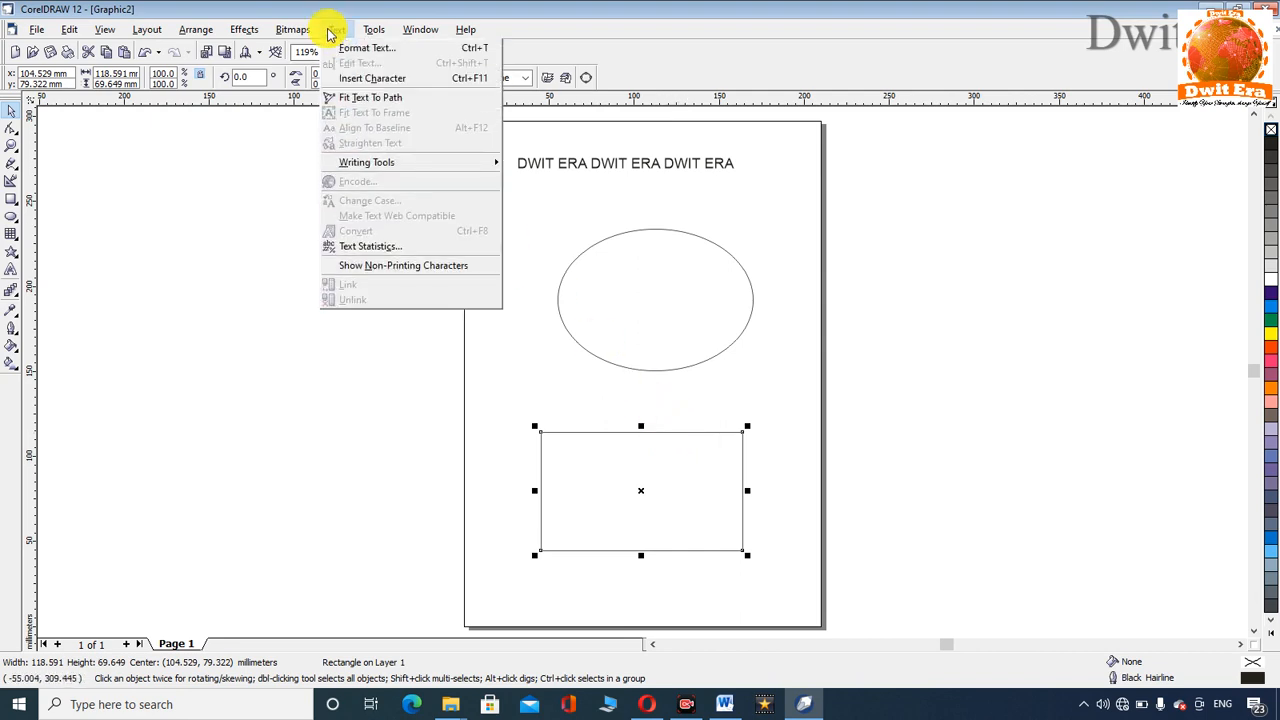
click(352, 98)
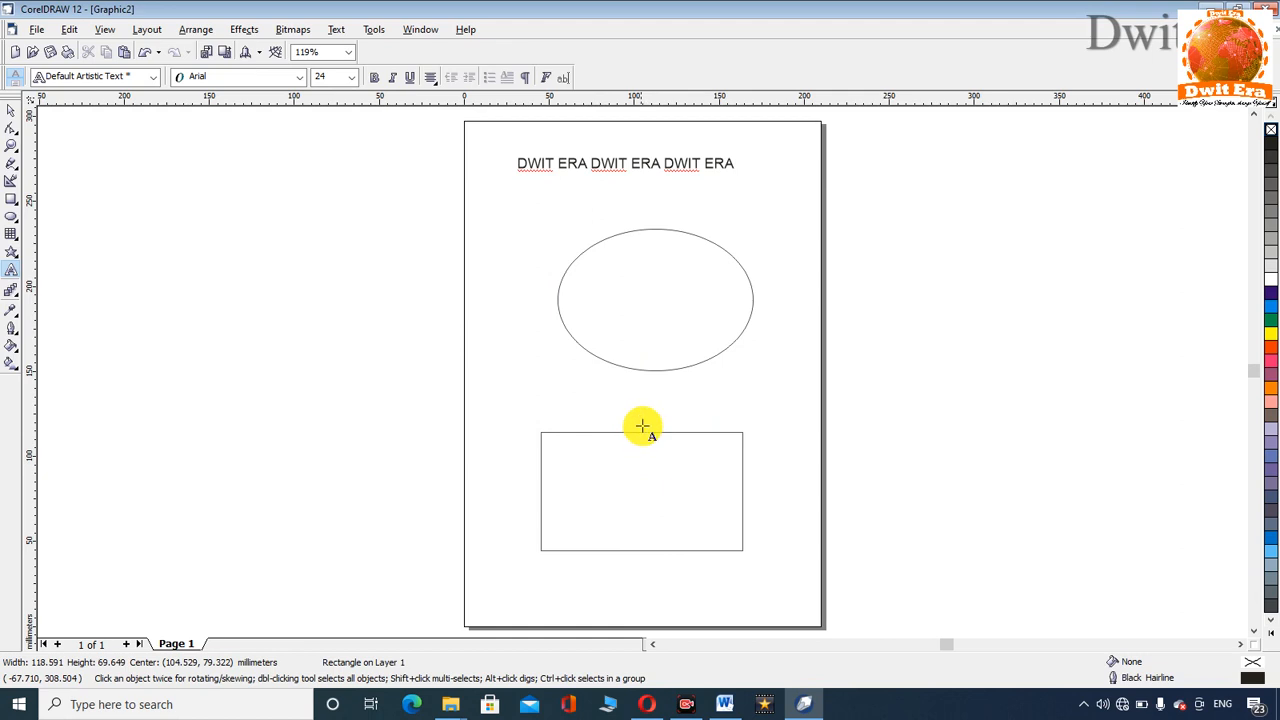
click(643, 427)
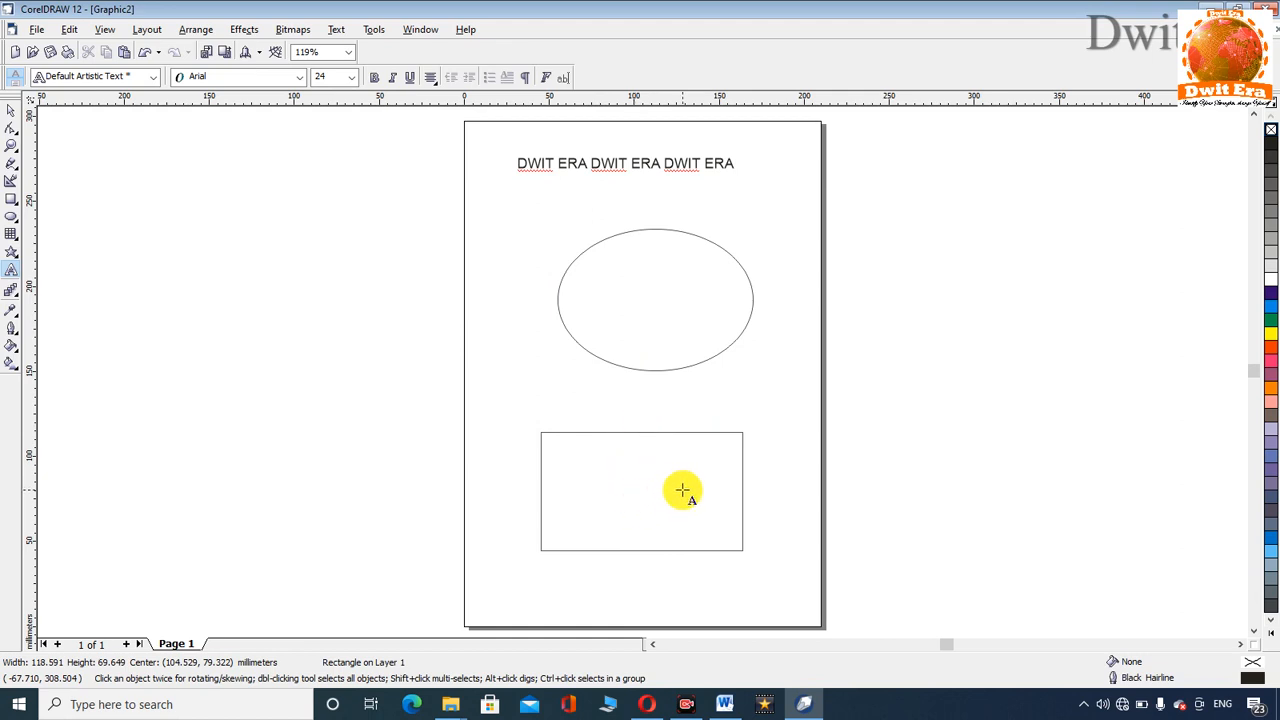
text(DWIT)
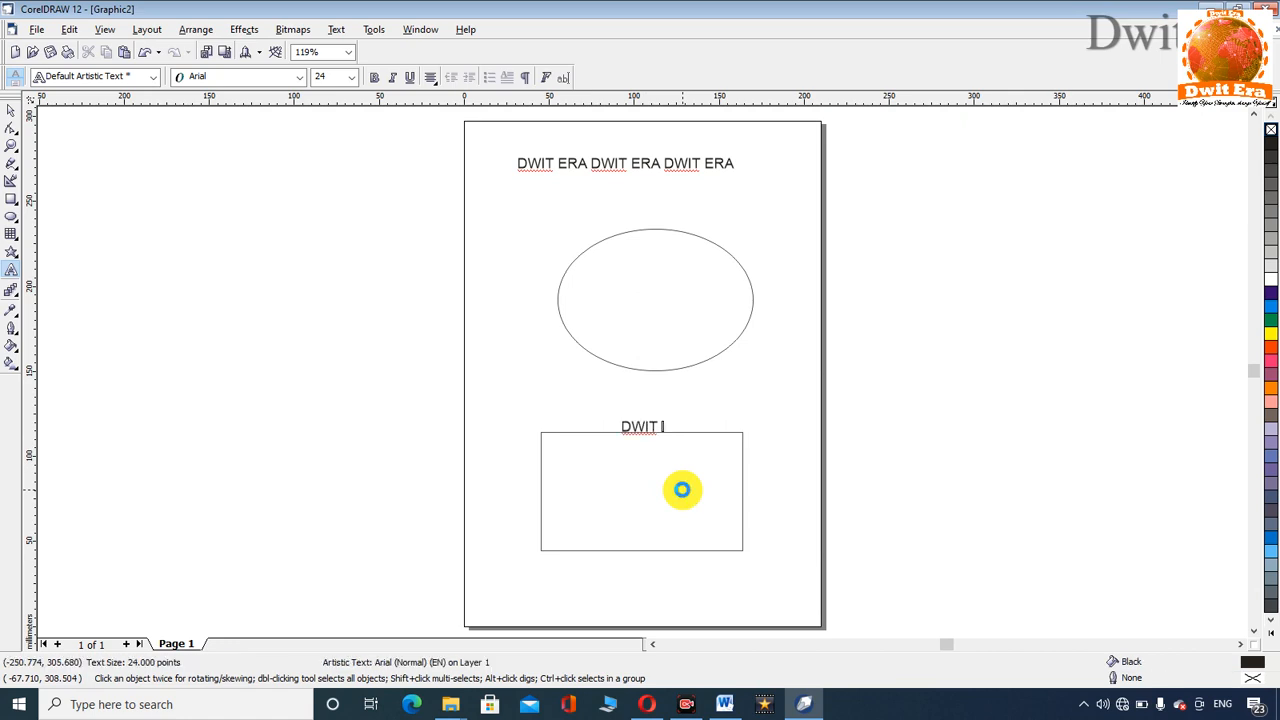
text( ERA DWIT )
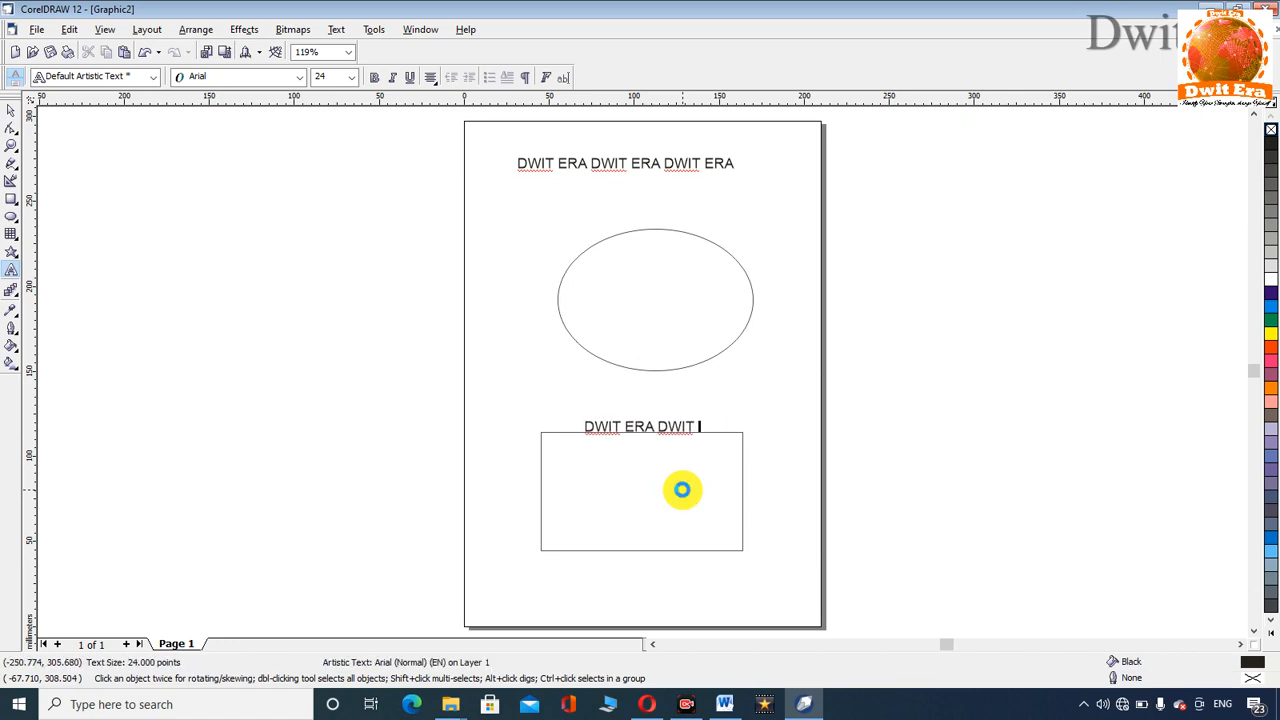
text(ERA DWI)
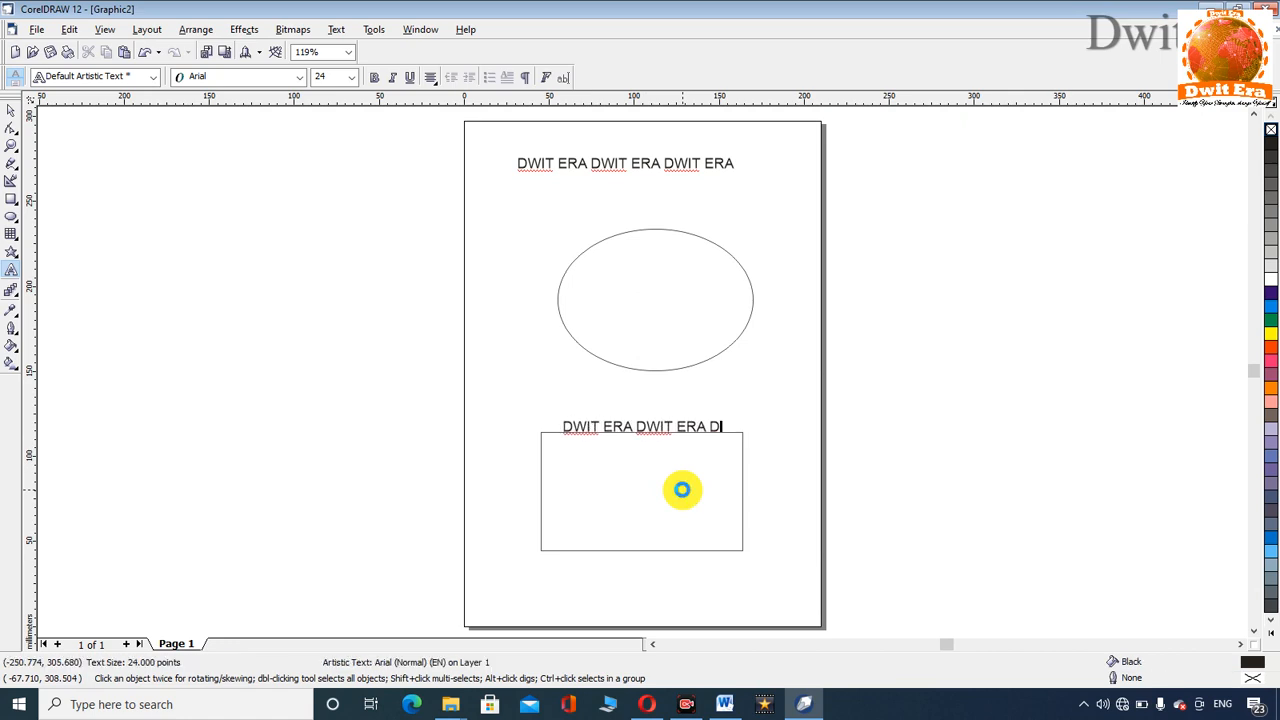
text(T ERA)
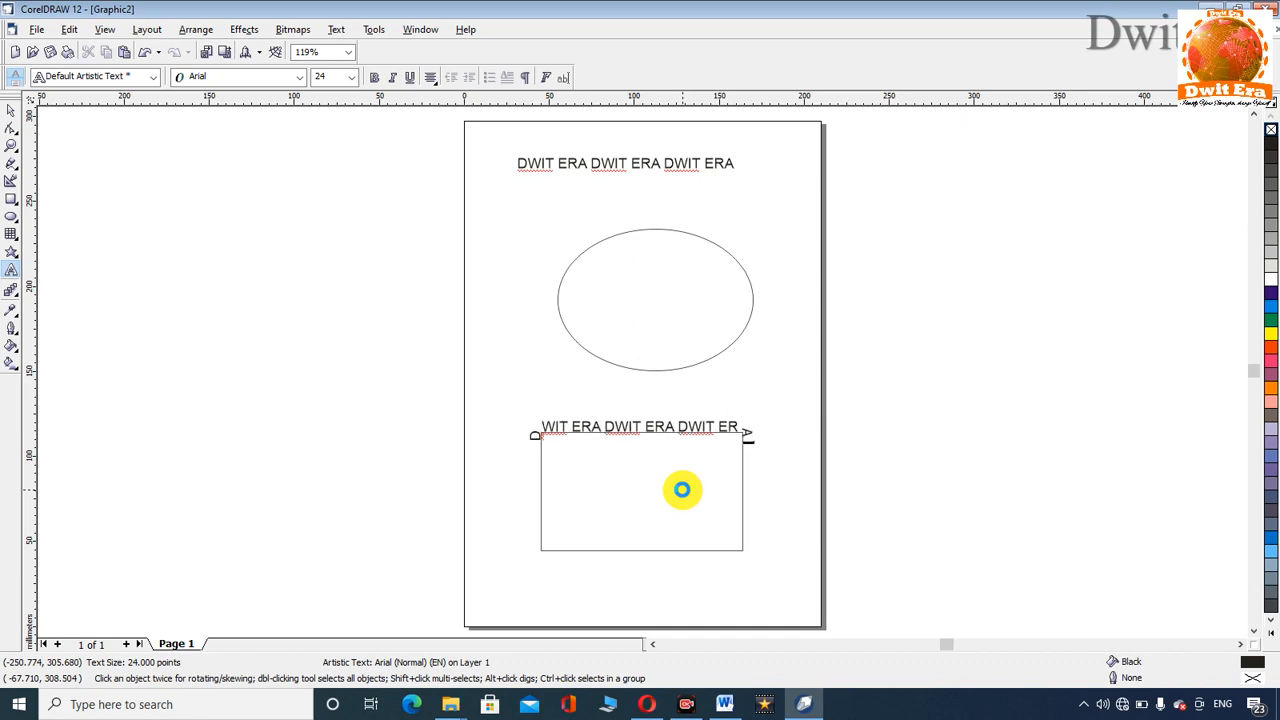
text( DWIT ERA)
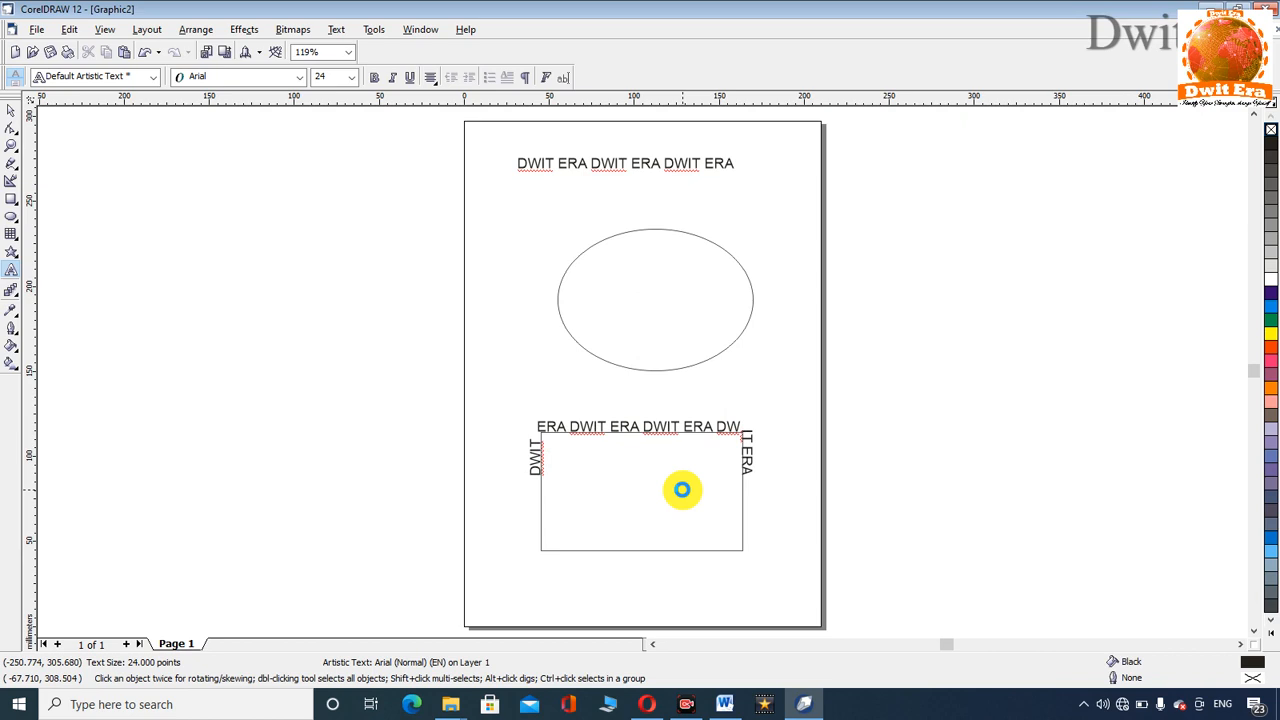
click(680, 490)
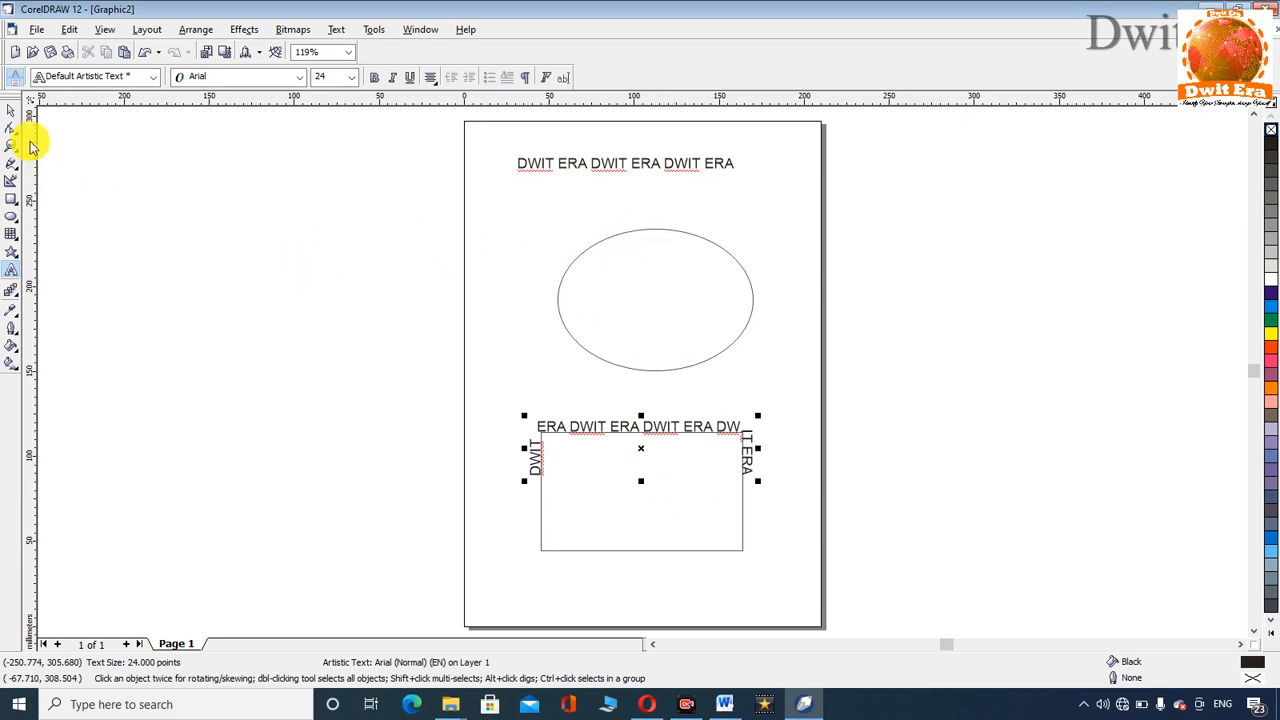
click(11, 110)
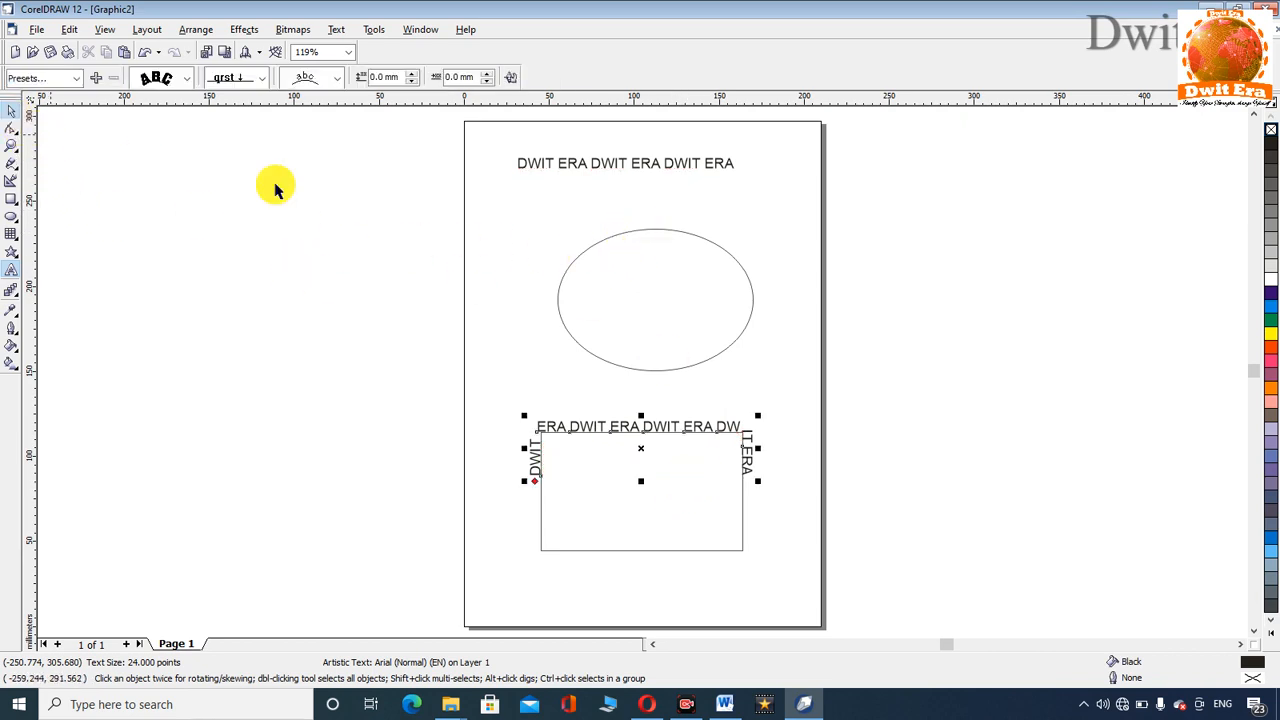
Use Fit Text To Path on the ellipse to enter "DWIT ERA DWIT ERA DWIT ERA DWIT ERA" along its outline
click(623, 238)
click(623, 232)
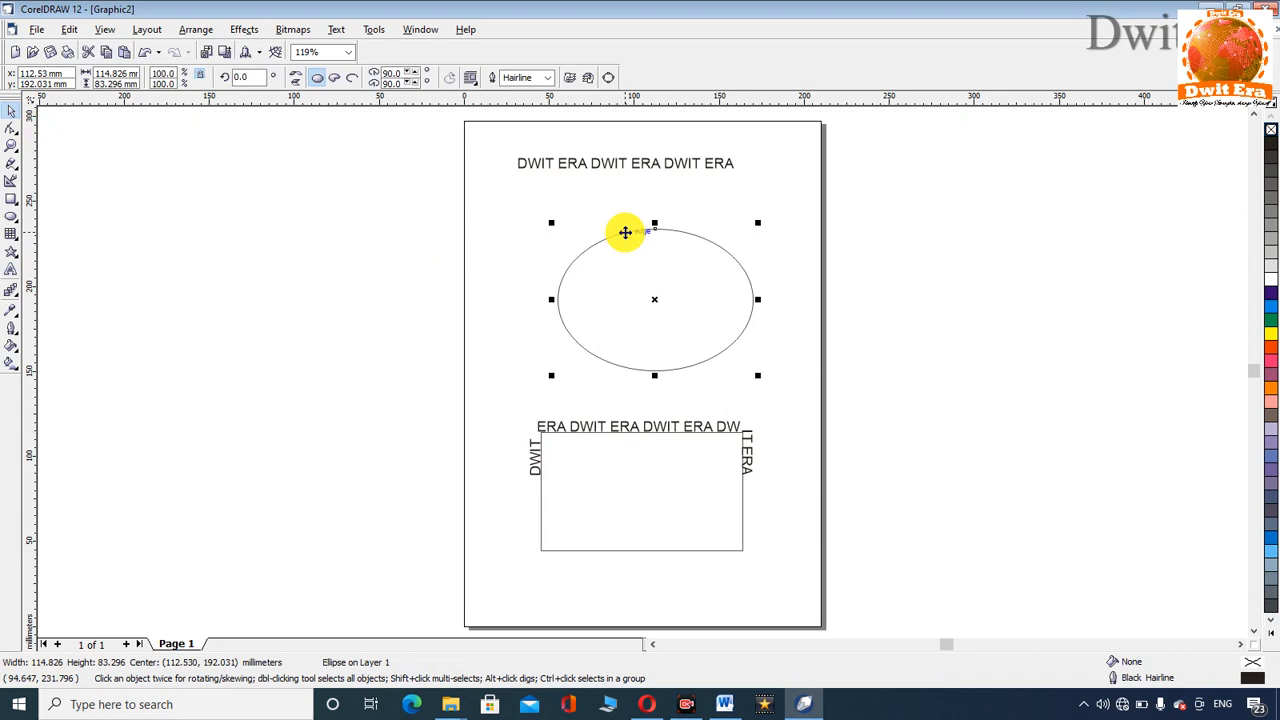
click(340, 30)
click(366, 96)
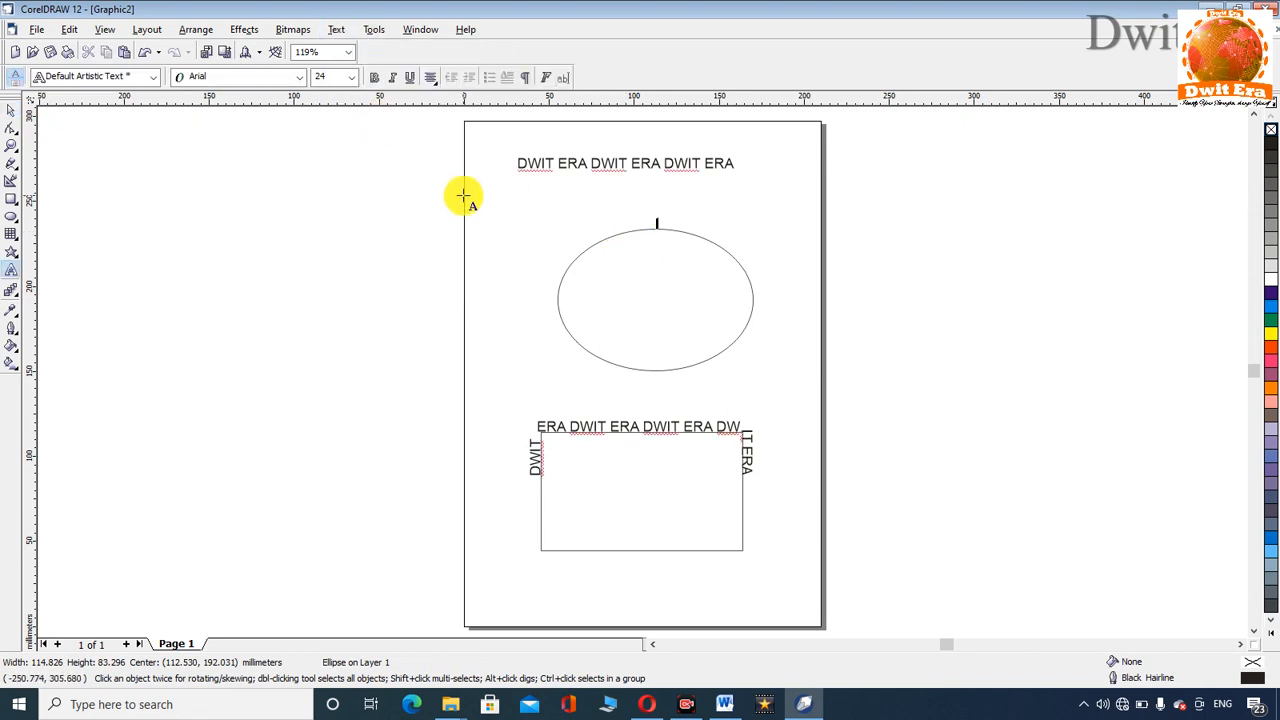
text(DWIT)
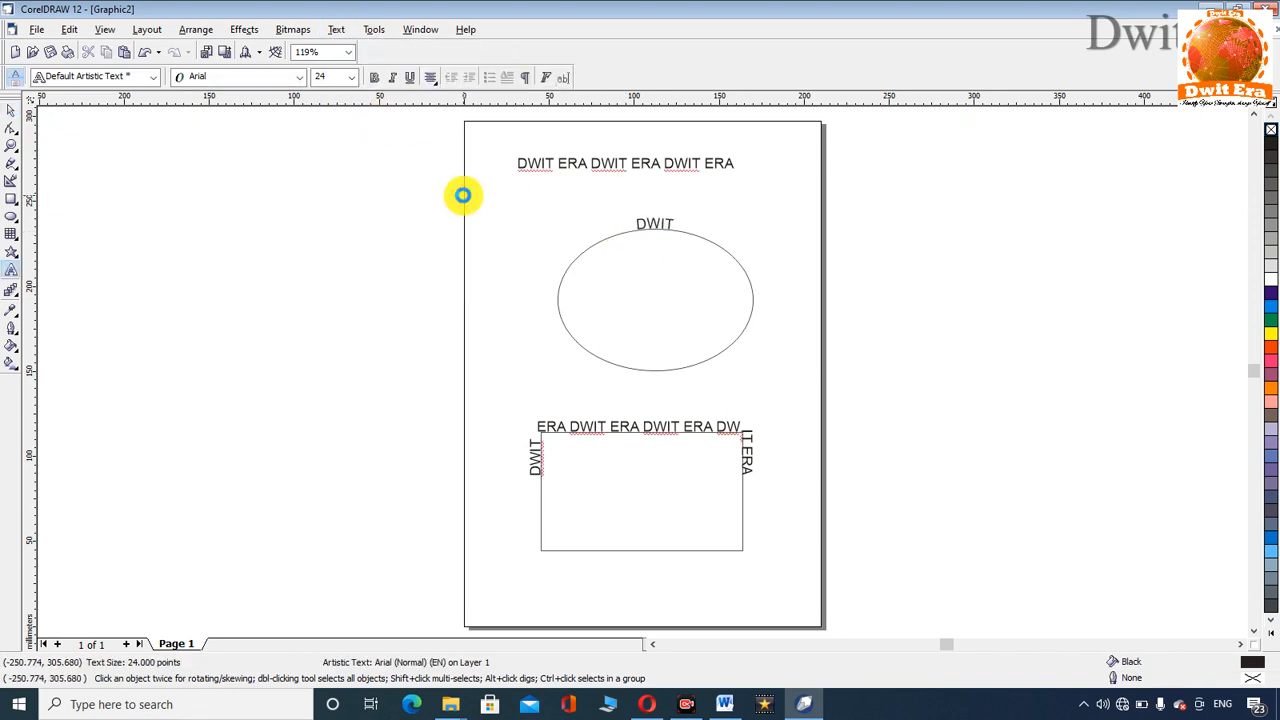
text( ERA DWIT)
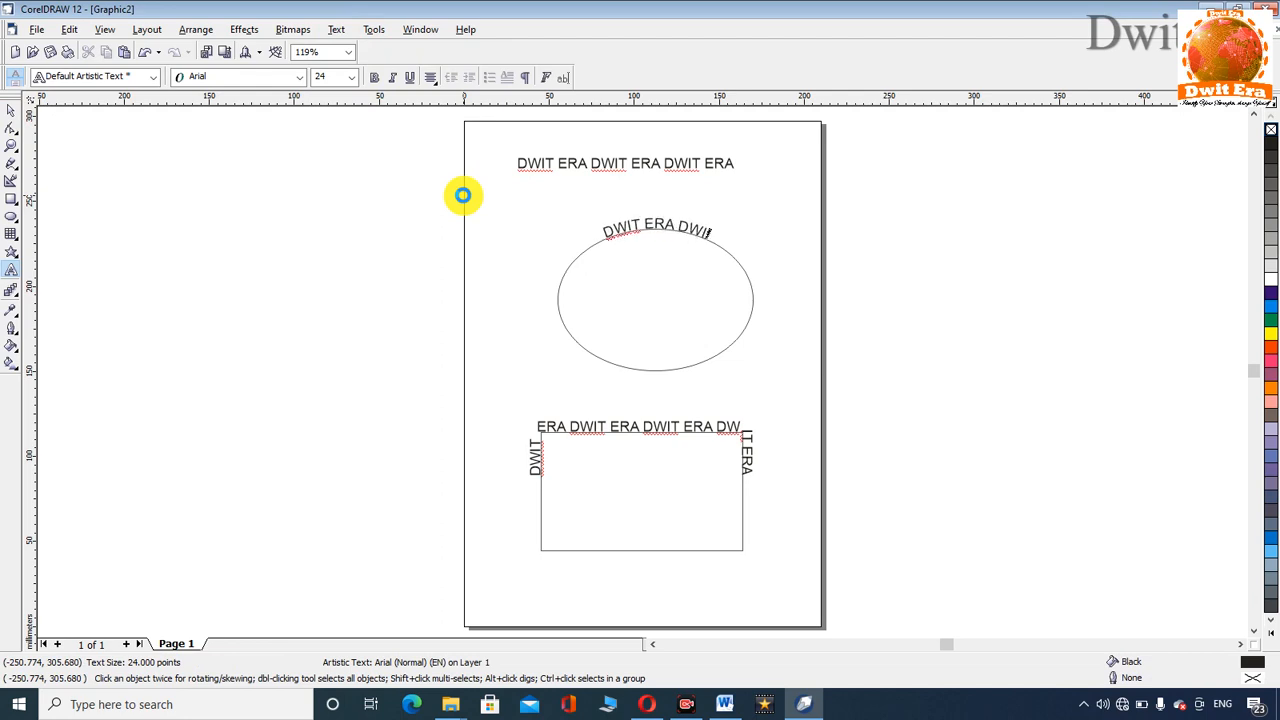
text( ERA DWI)
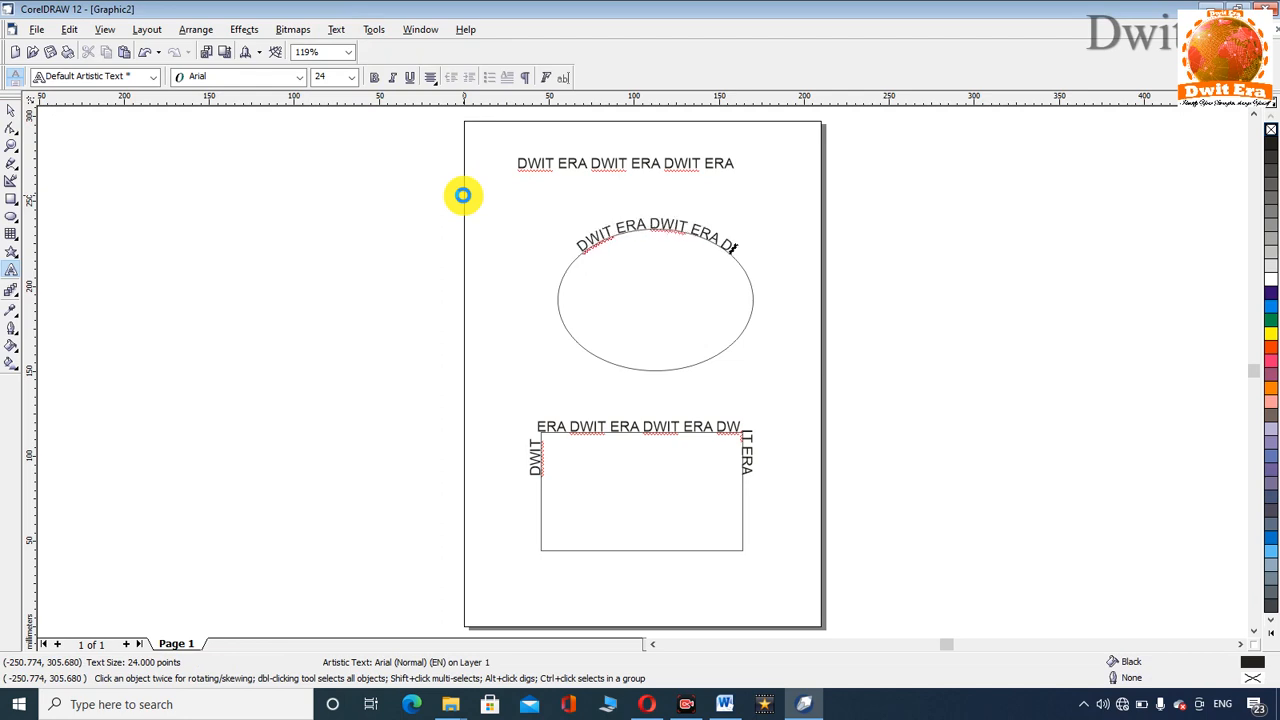
text(T ERA DWIT)
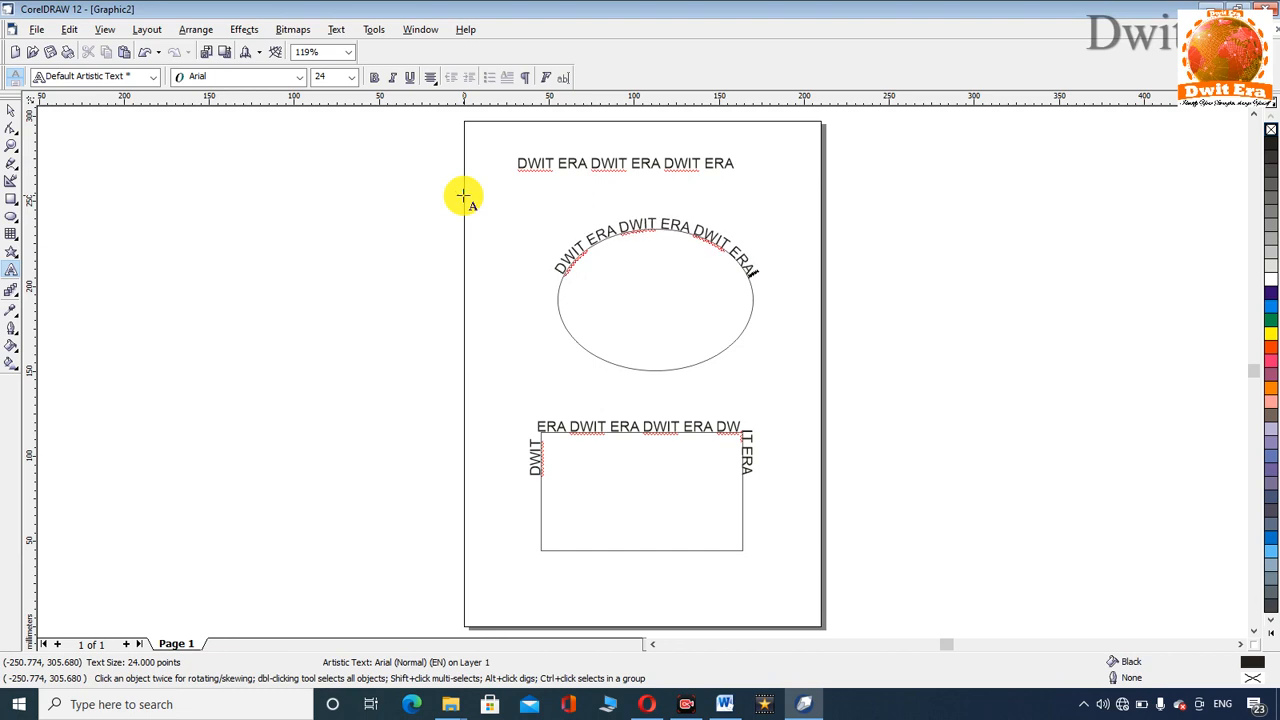
text( ERA)
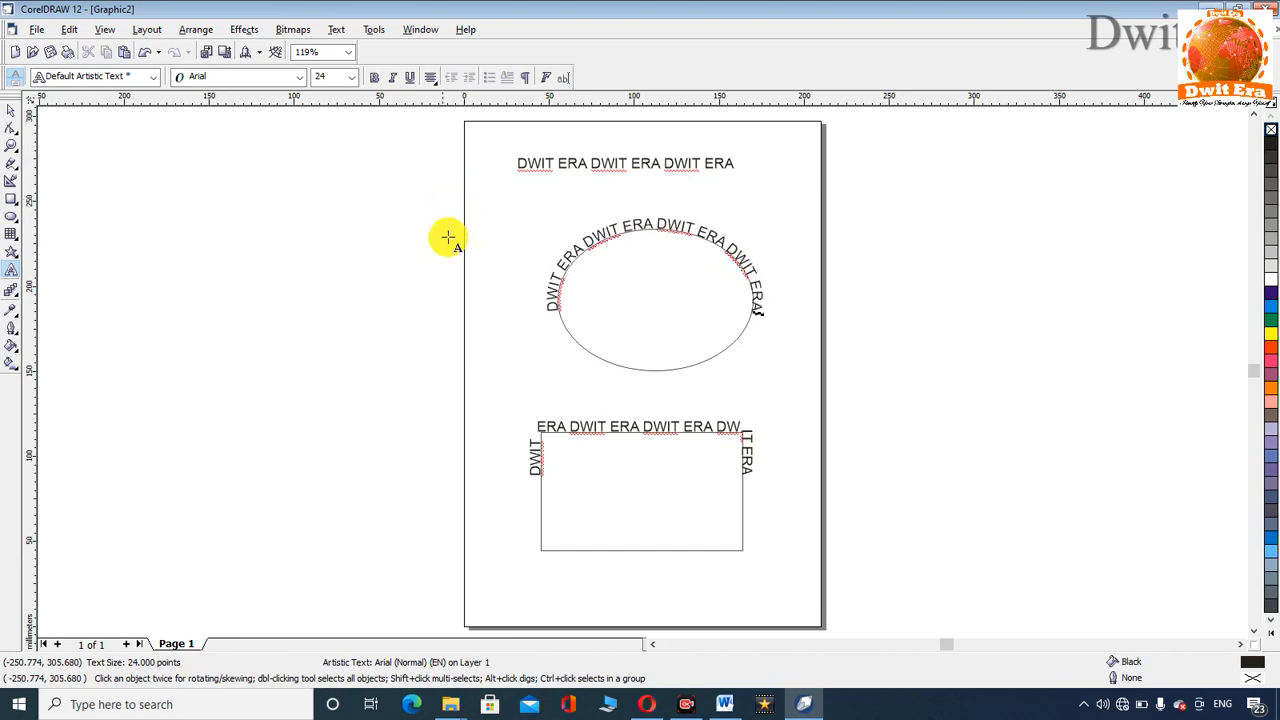
click(627, 236)
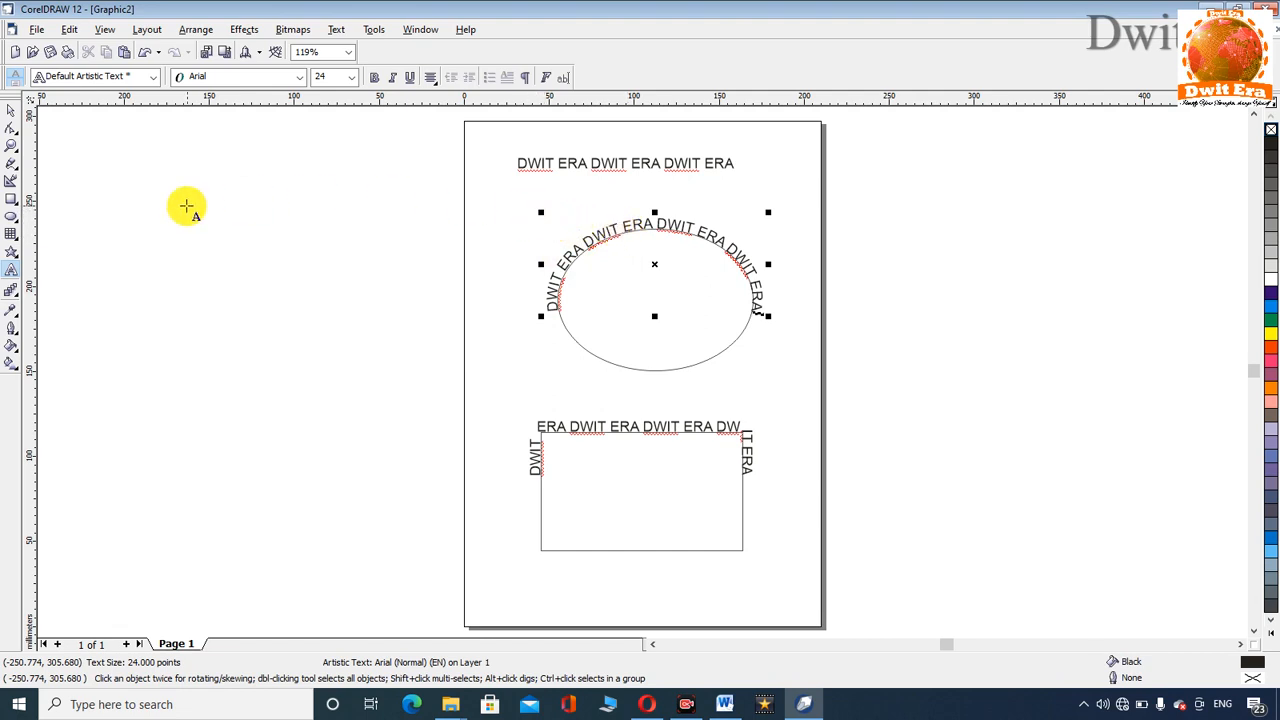
click(15, 113)
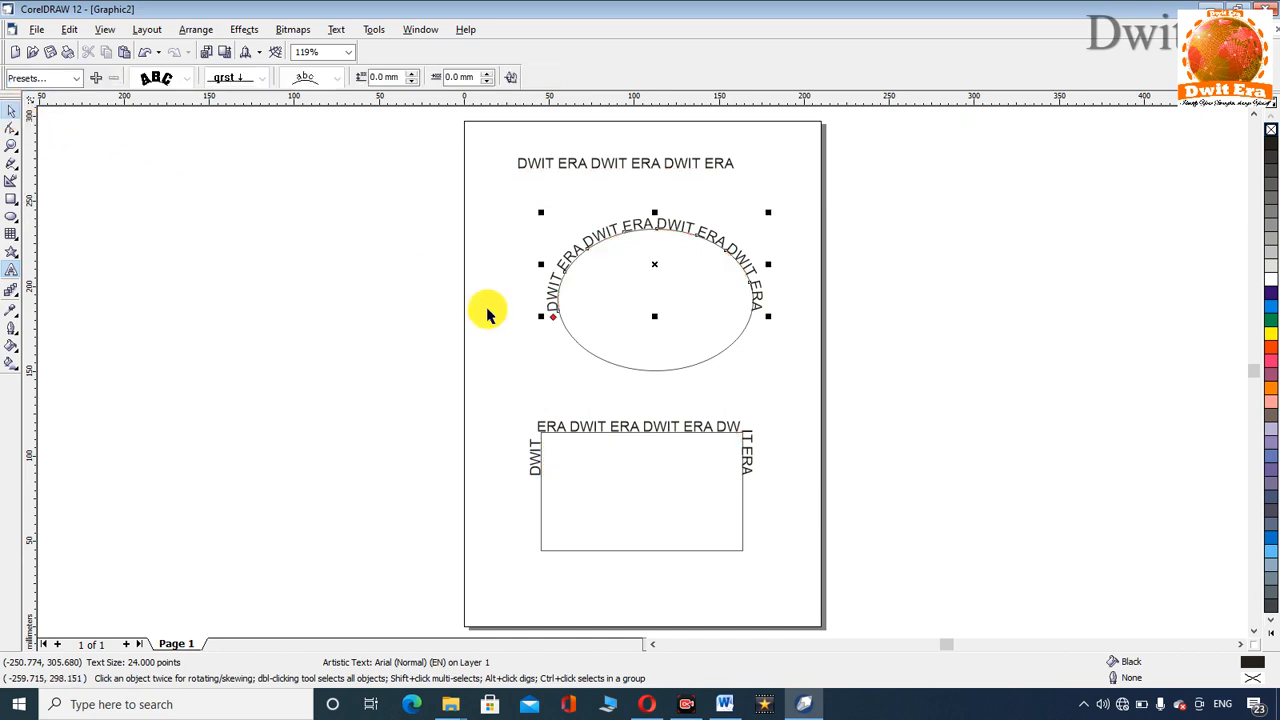
click(528, 162)
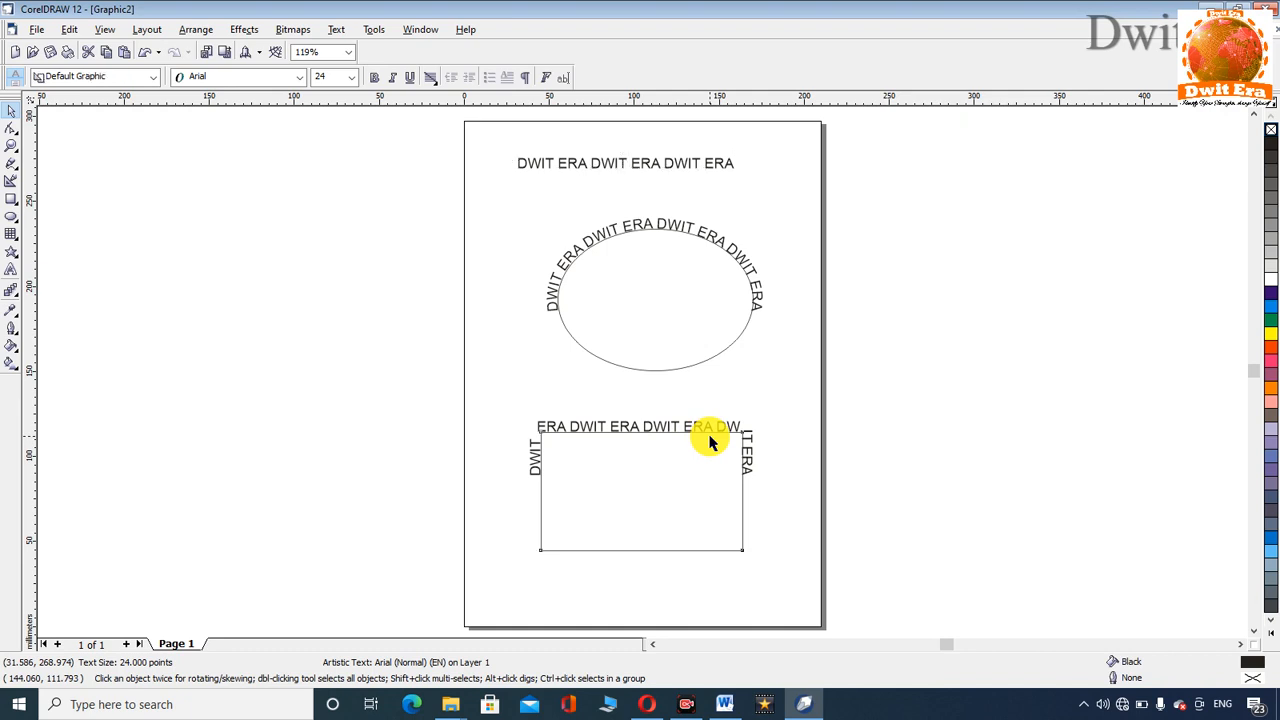
click(710, 437)
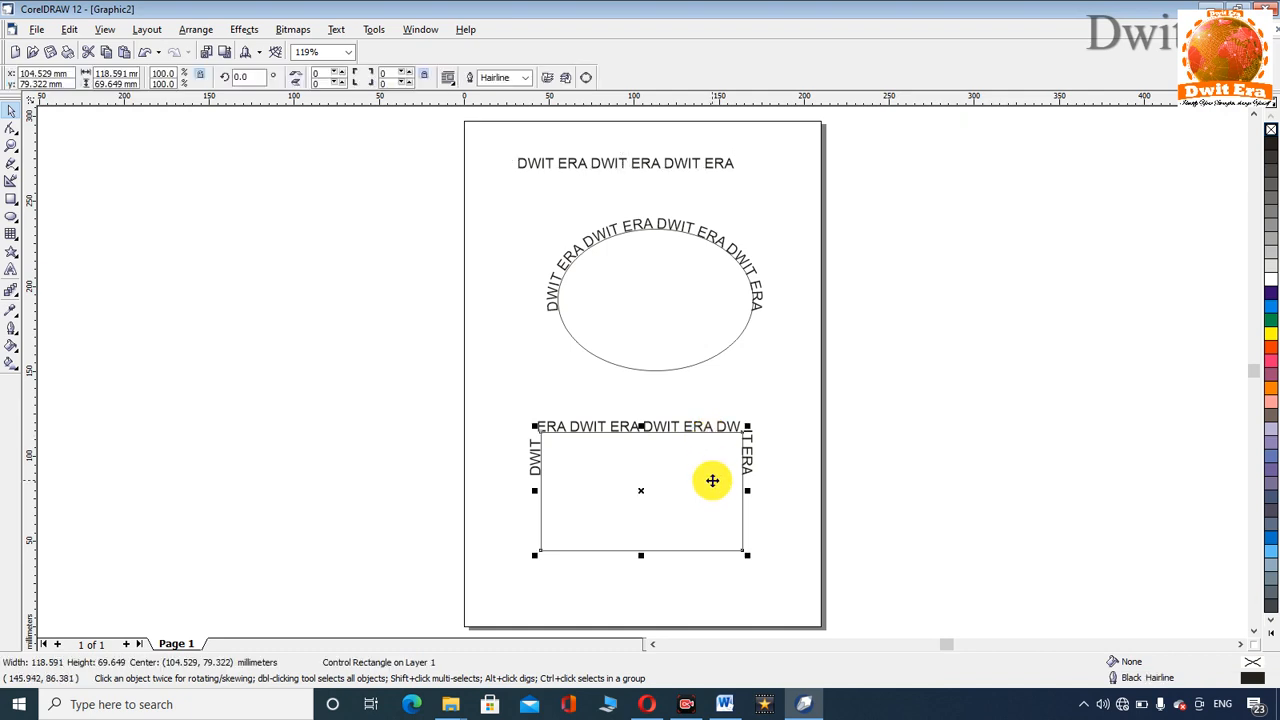
click(337, 29)
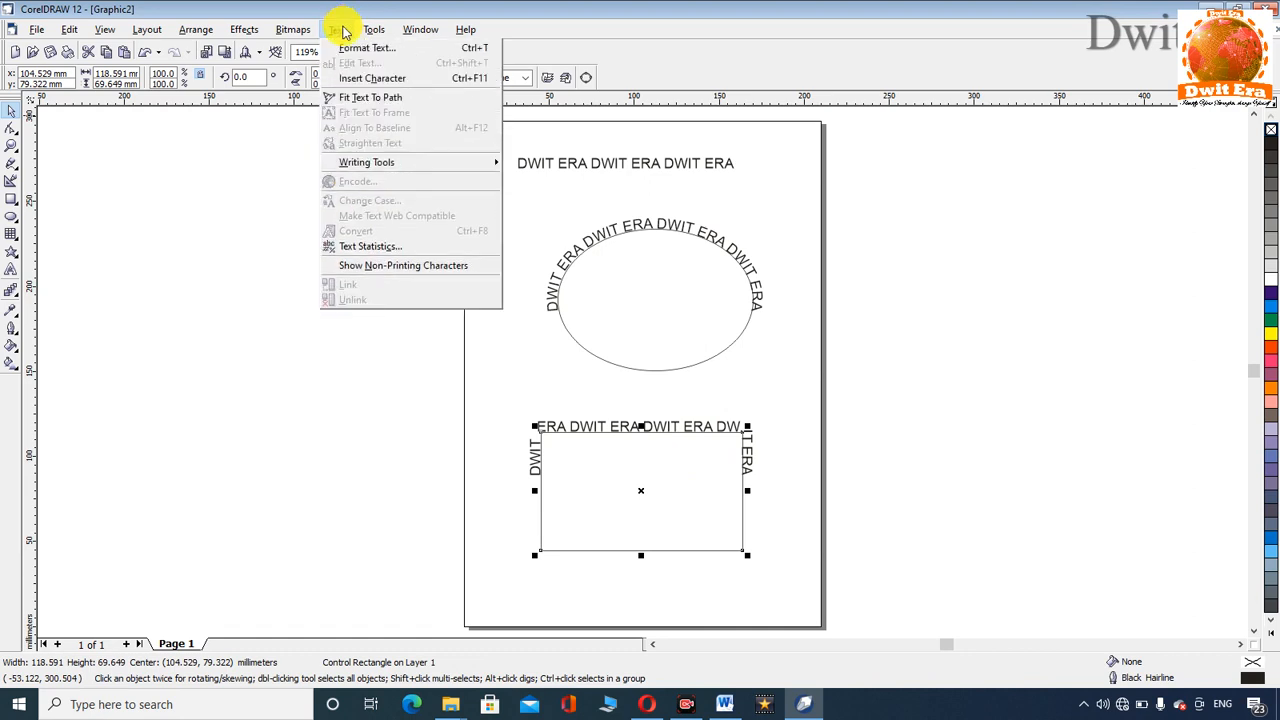
click(641, 479)
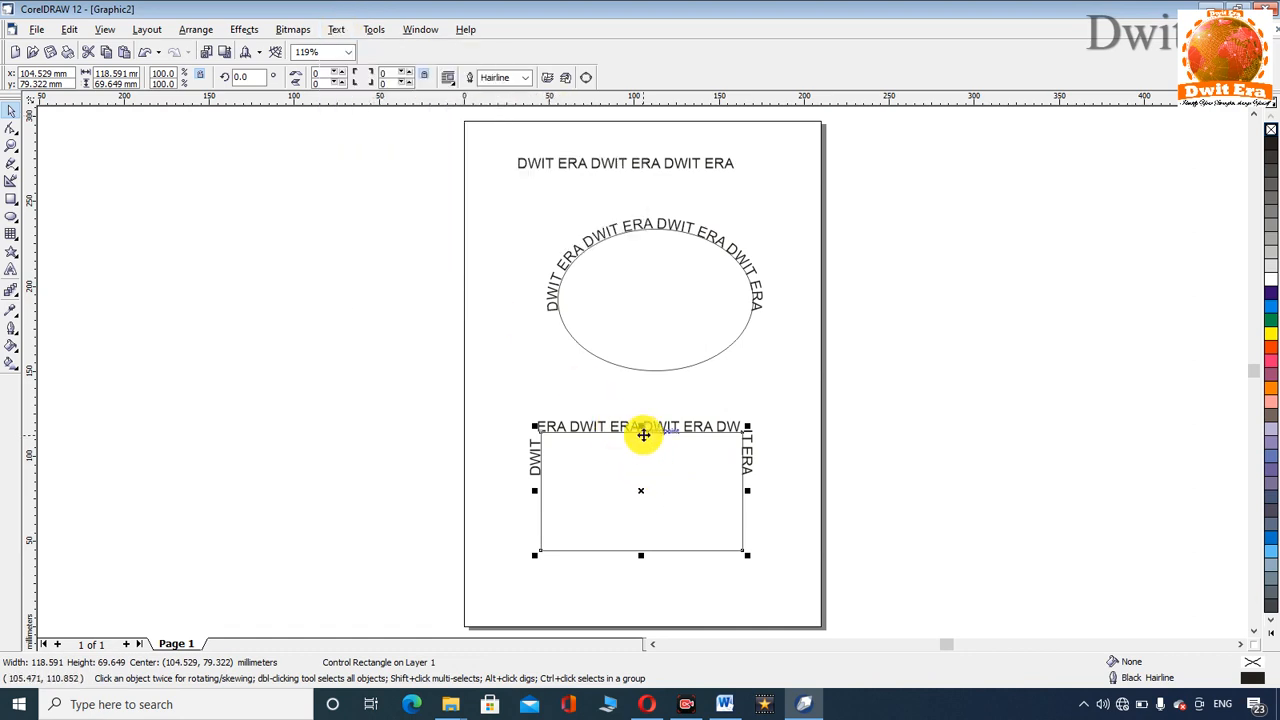